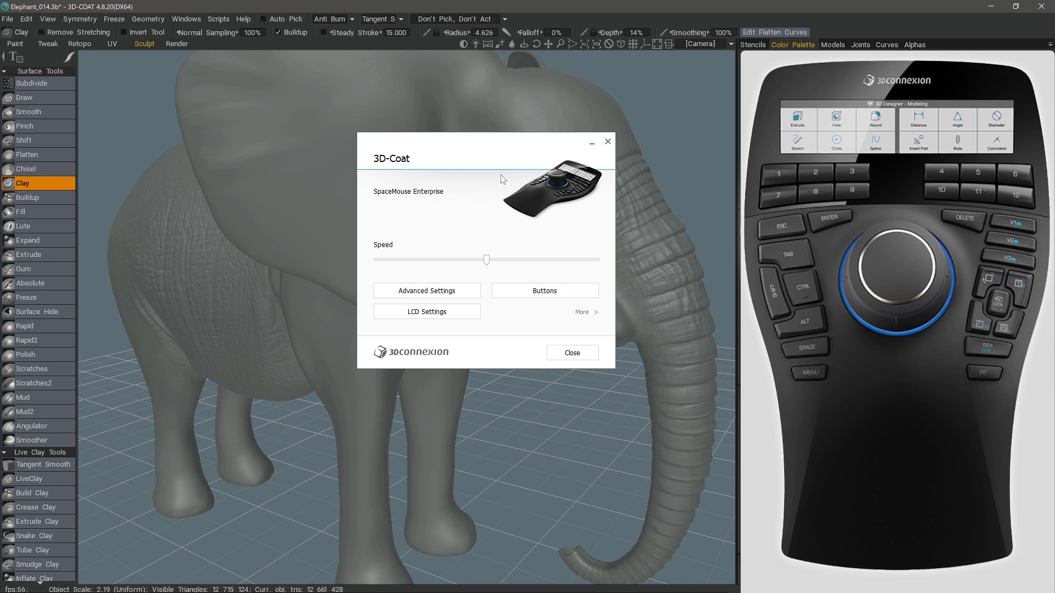
Close the SpaceMouse Enterprise settings dialog to reveal the full elephant sculpting workspace
left_click(572, 353)
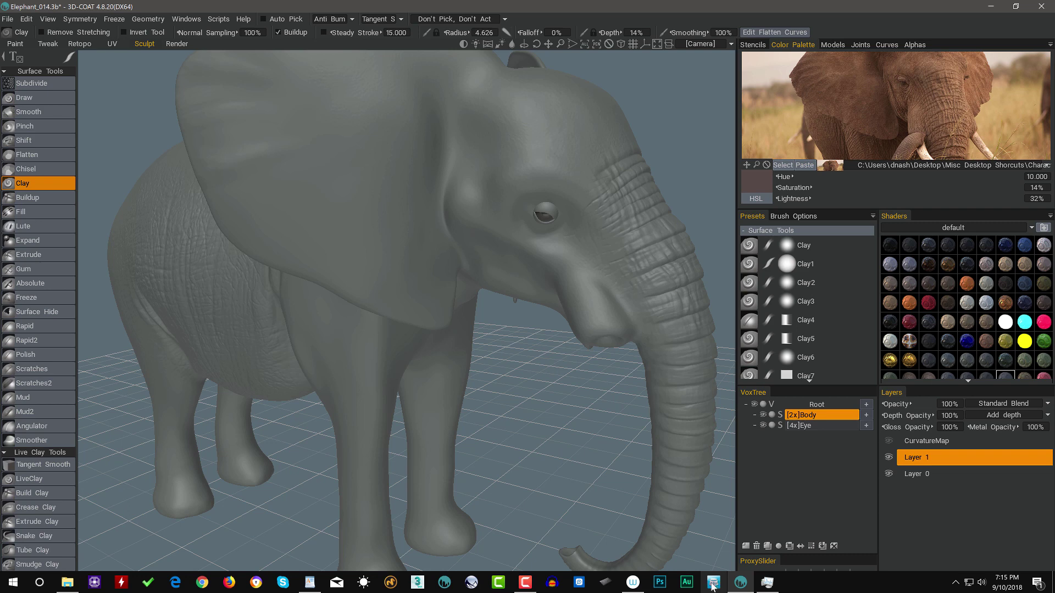
Launch 3Dconnexion Home from the taskbar icon over the elephant sculpt
left_click(714, 583)
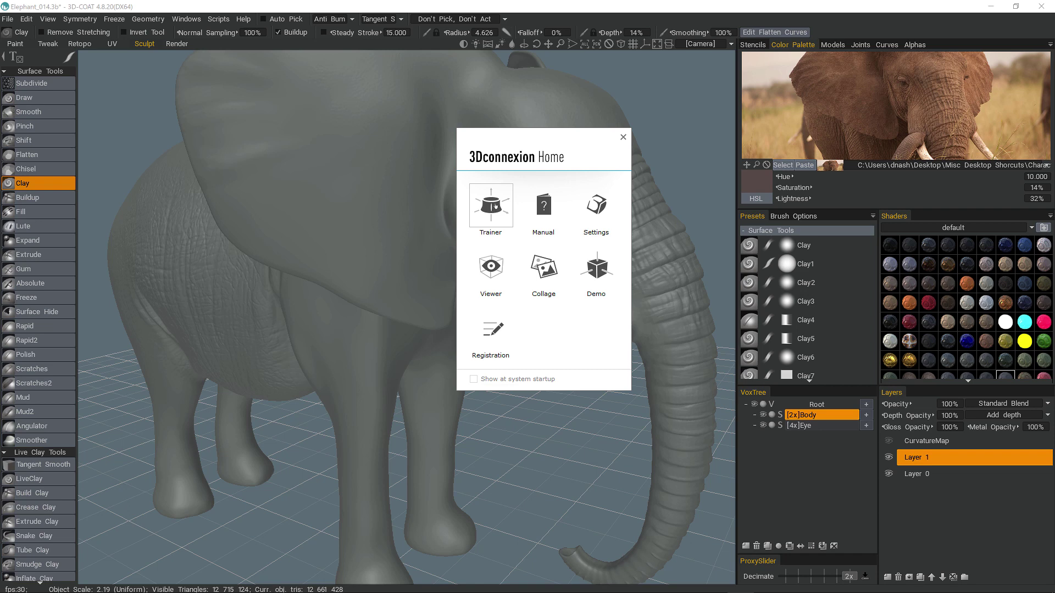
Open 3D-Coat's SpaceMouse settings, test the Speed slider, and review then close Advanced Settings
left_click(600, 207)
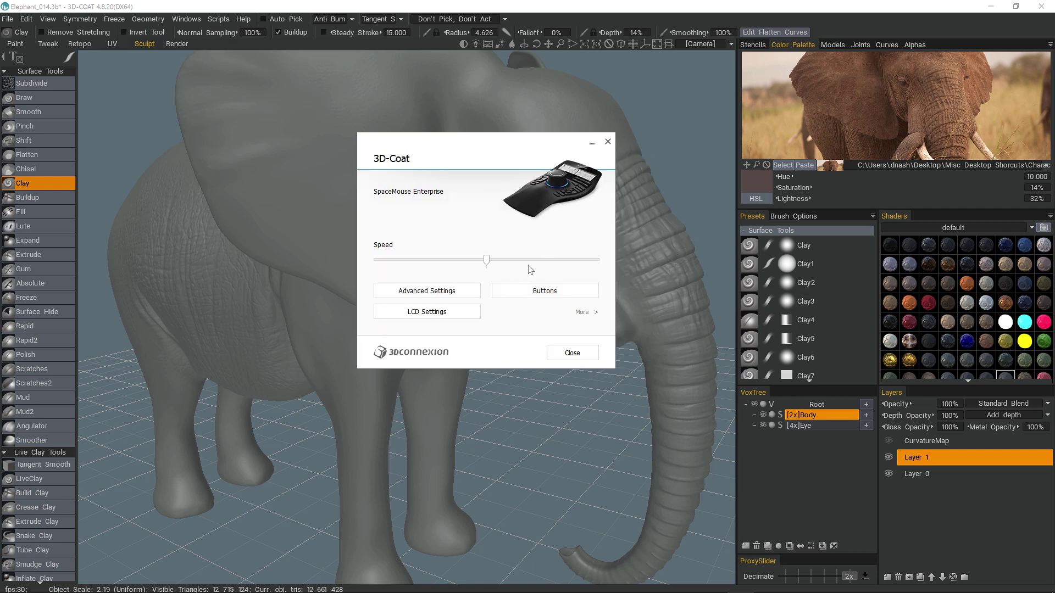
left_click_drag(488, 266, 487, 266)
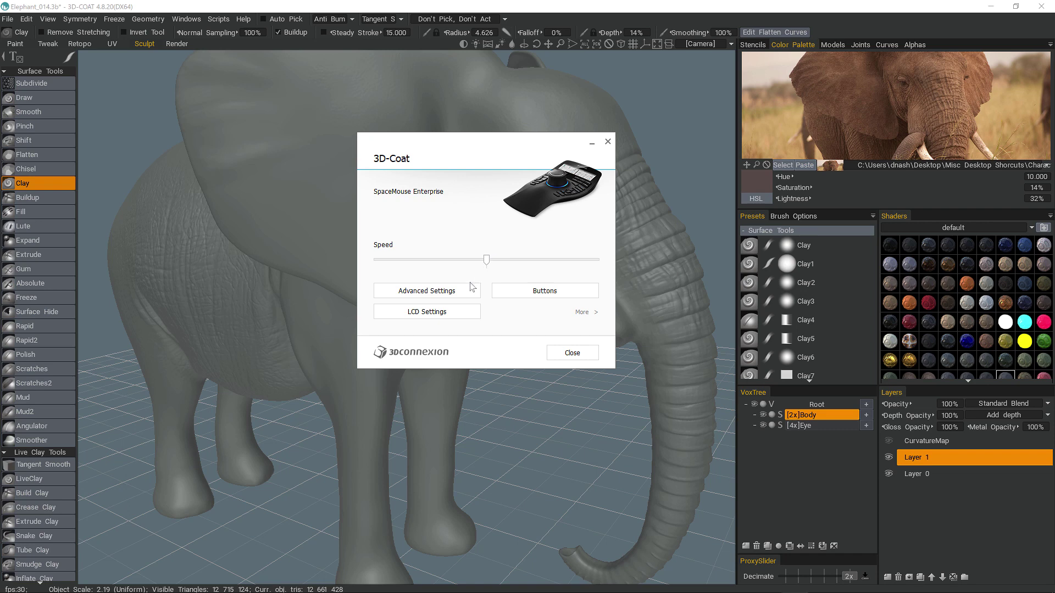
left_click(434, 291)
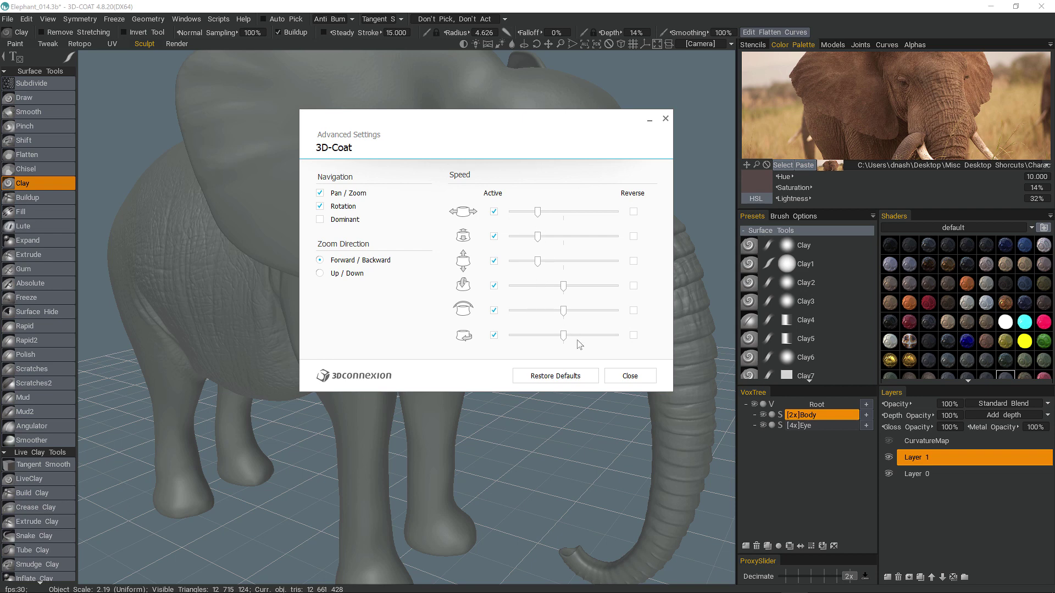
left_click(627, 379)
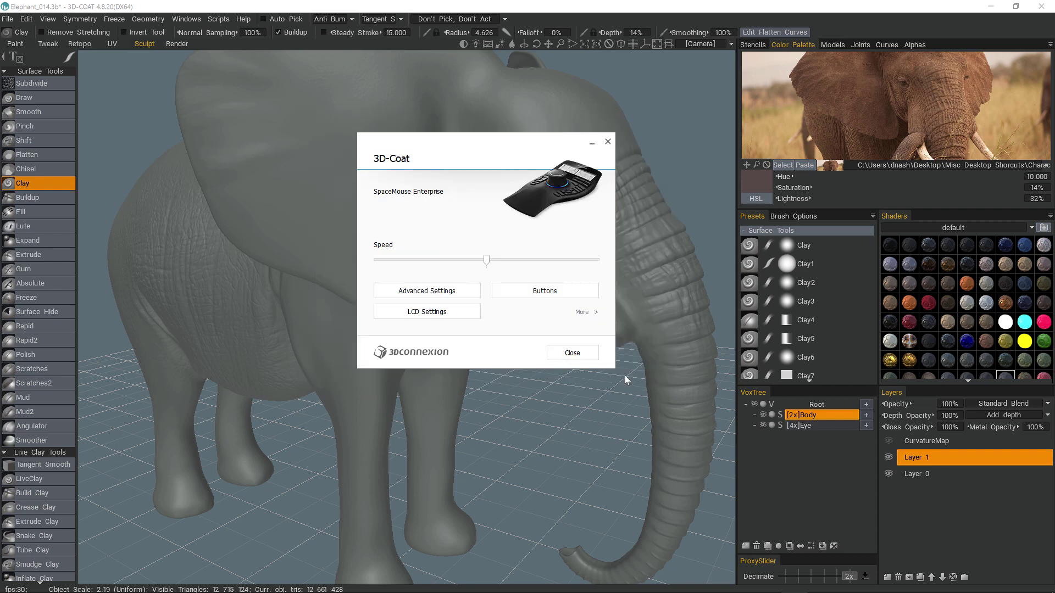
left_click(583, 313)
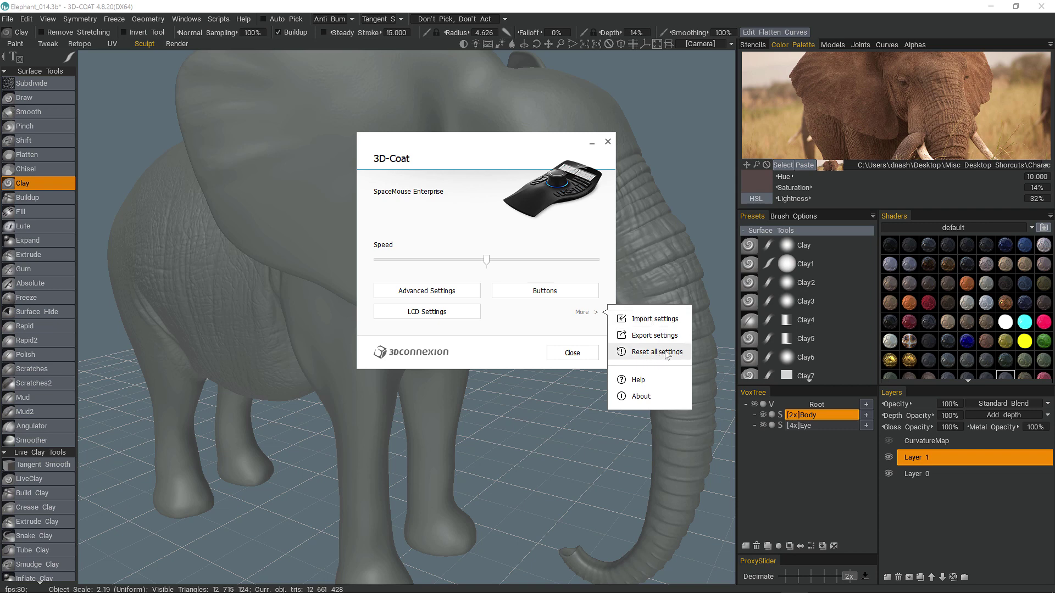
left_click(645, 383)
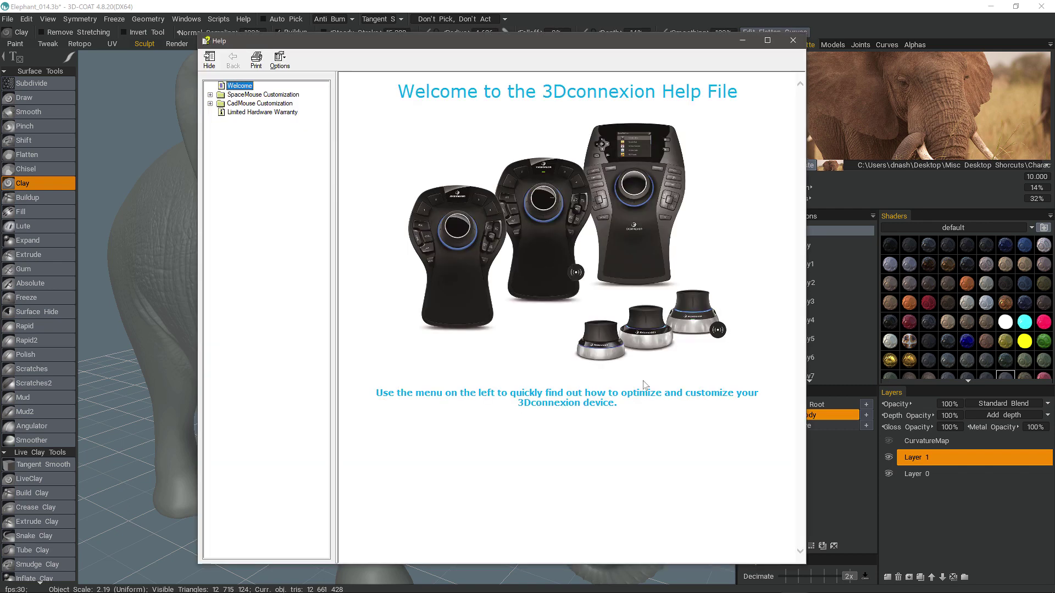
left_click(793, 40)
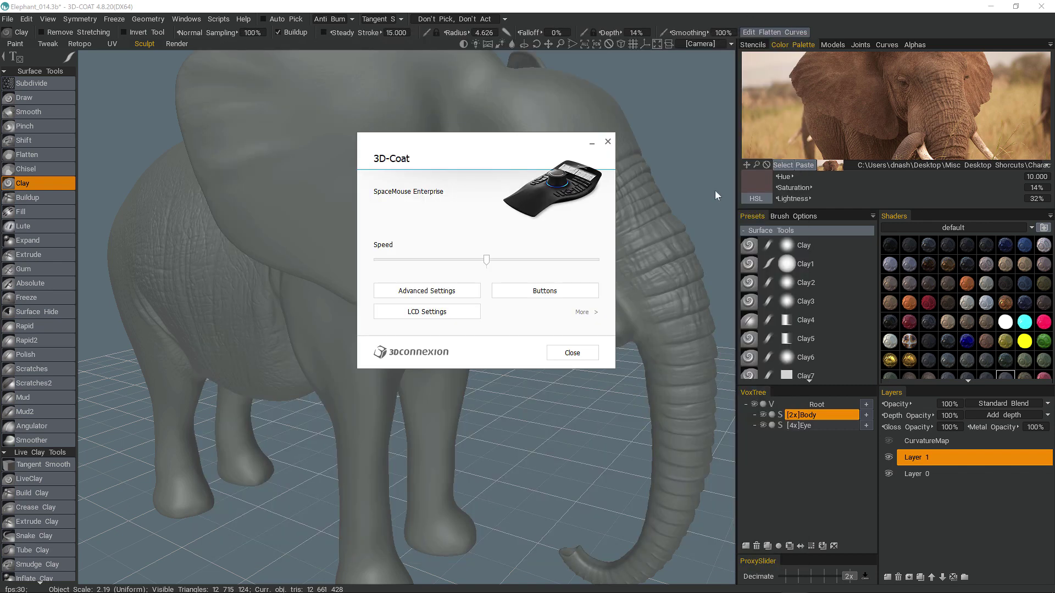
left_click(419, 311)
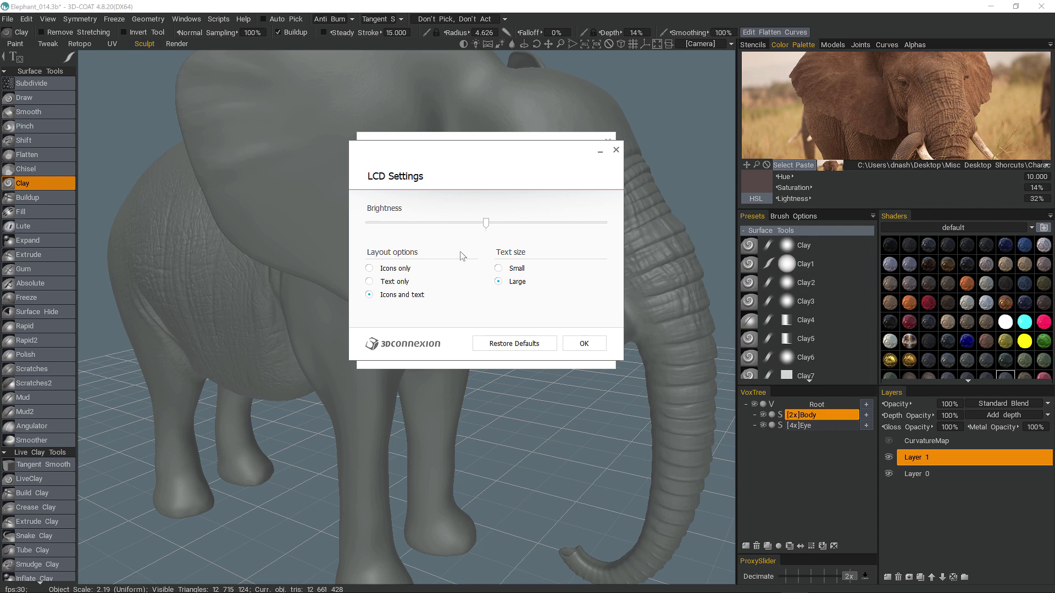
left_click_drag(487, 225, 359, 223)
left_click_drag(371, 228, 486, 226)
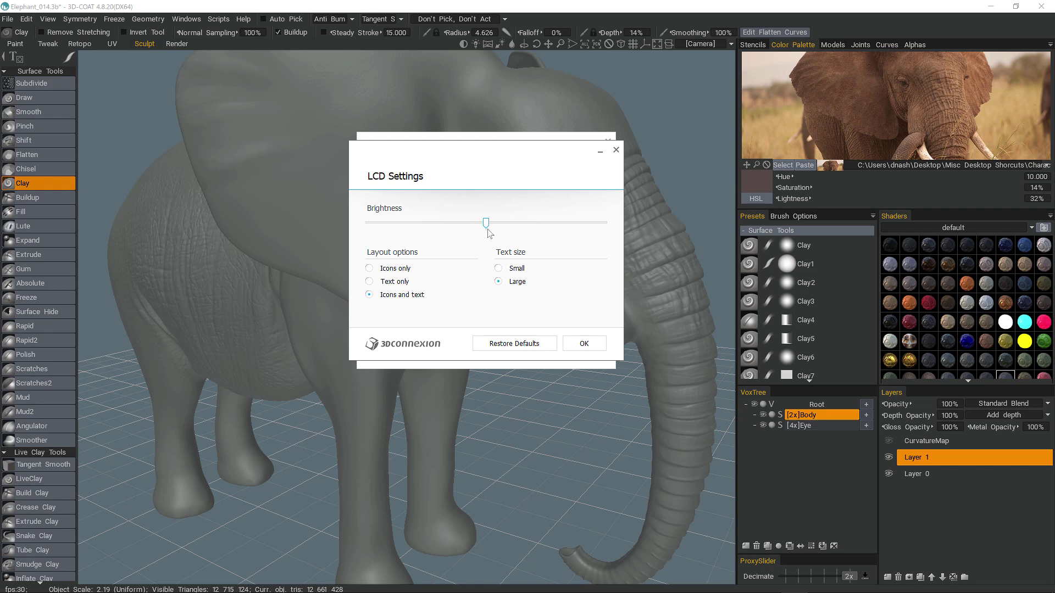
left_click(498, 269)
left_click(498, 282)
left_click(369, 282)
left_click(369, 295)
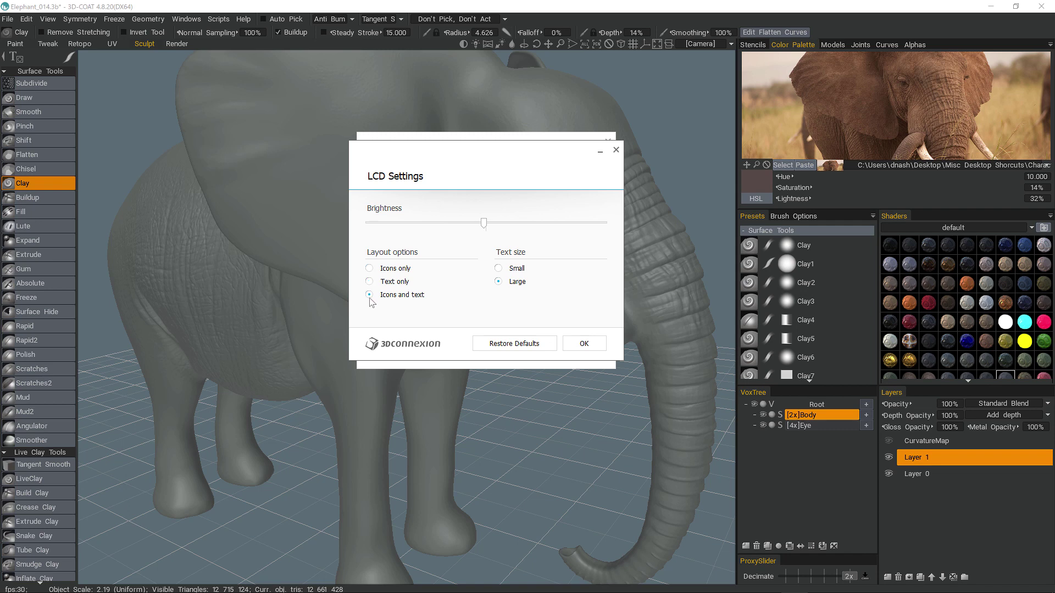
left_click(583, 347)
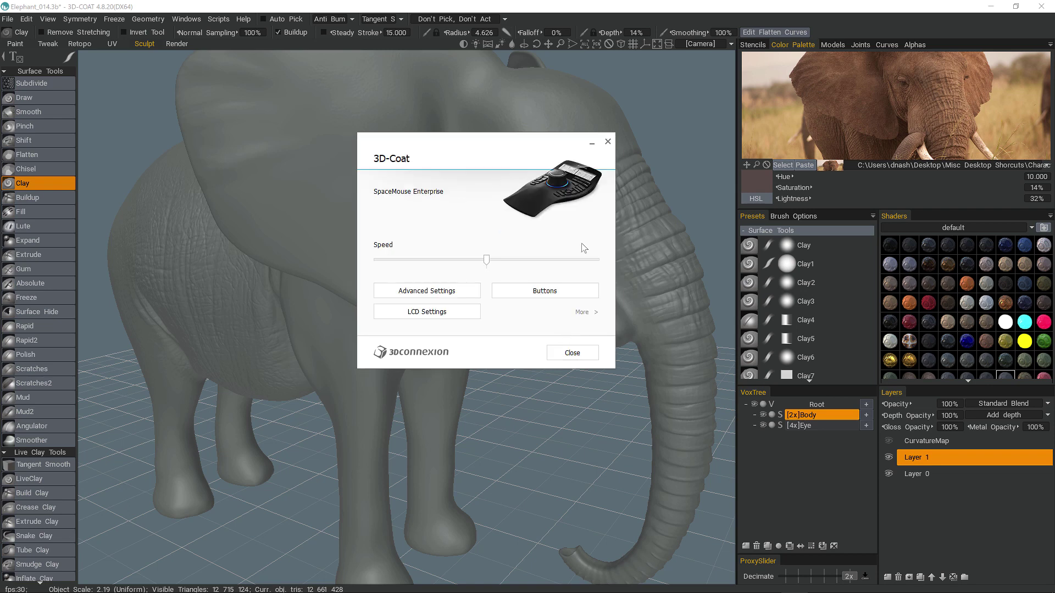
left_click(545, 294)
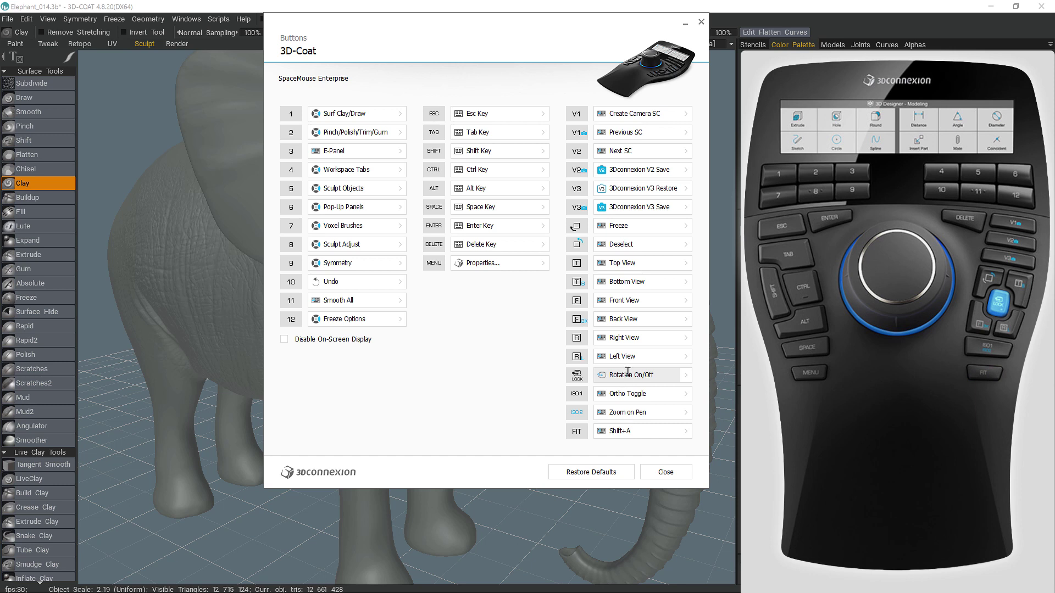
left_click(665, 472)
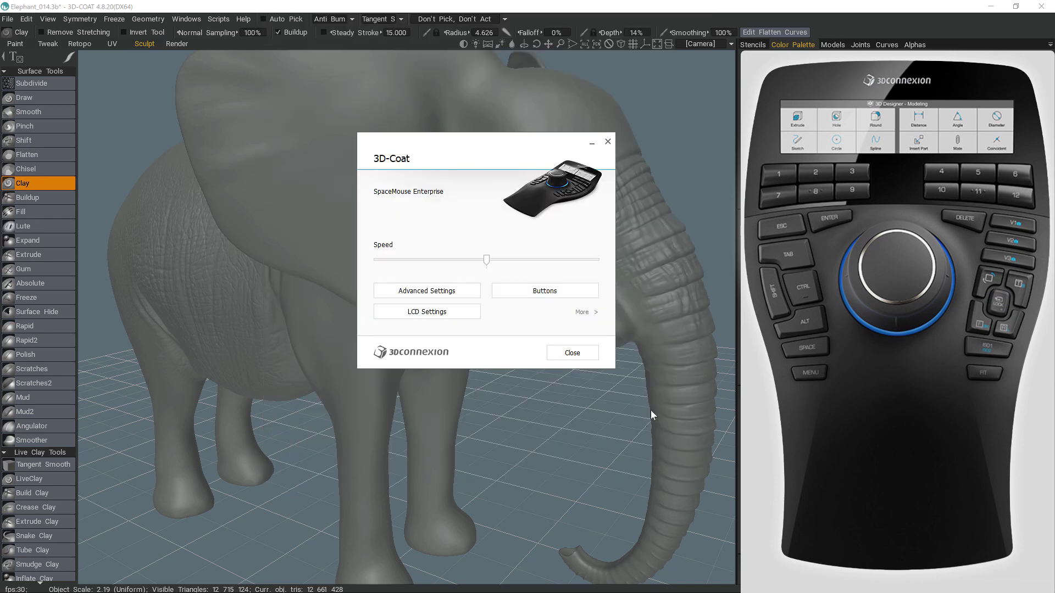
left_click(575, 354)
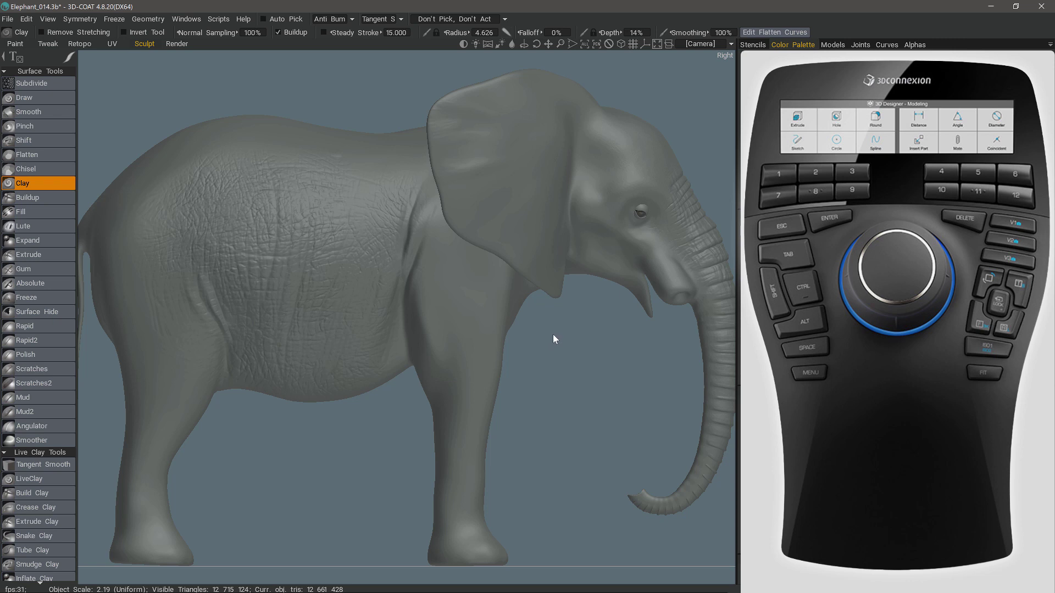
scroll(550, 333, "down", 2)
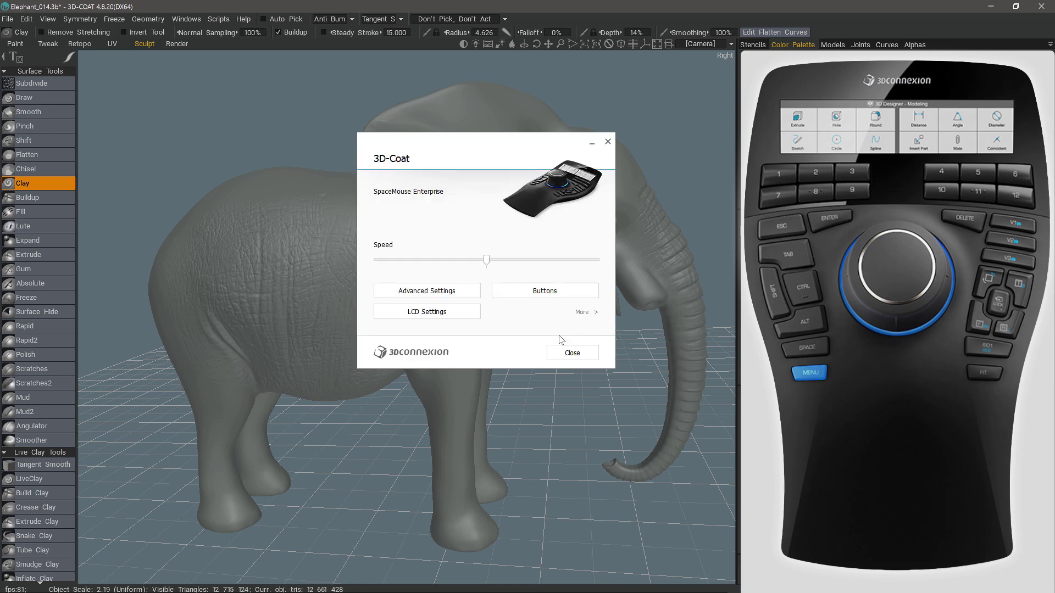
Check the button assignments, then pick Freeze from the button-12 masking radial menu
left_click(532, 291)
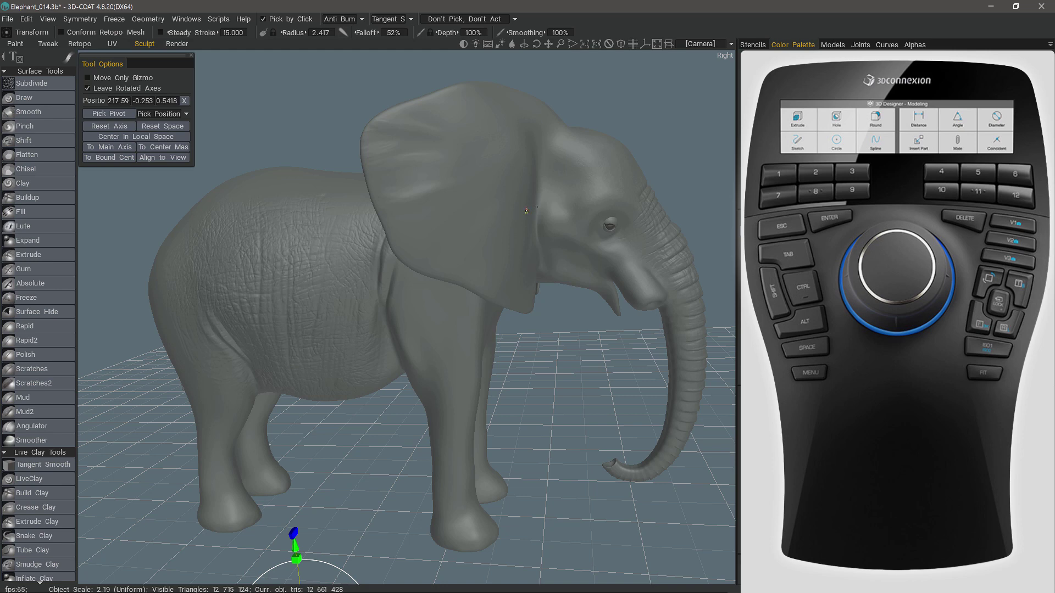
key("F12")
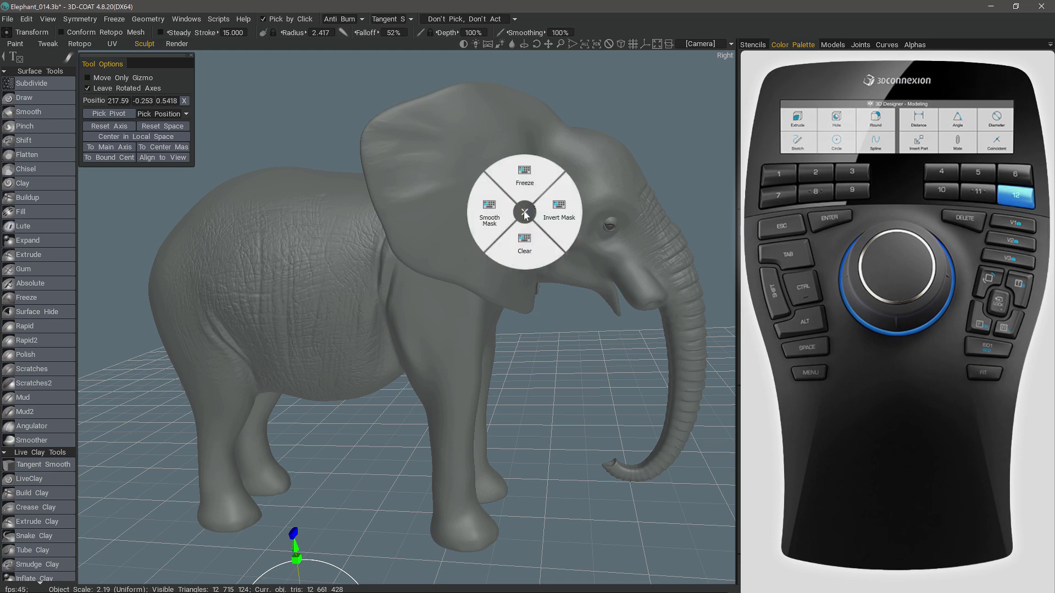
left_click(524, 213)
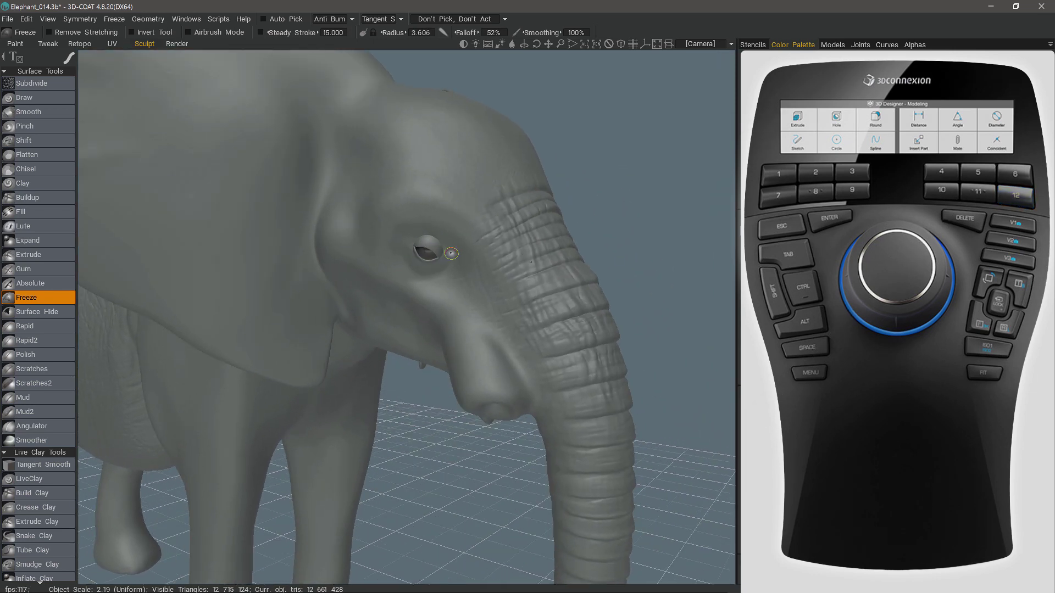
Freeze-mask the area above the elephant's eye, then zoom out to its left side
left_click_drag(452, 253, 418, 236)
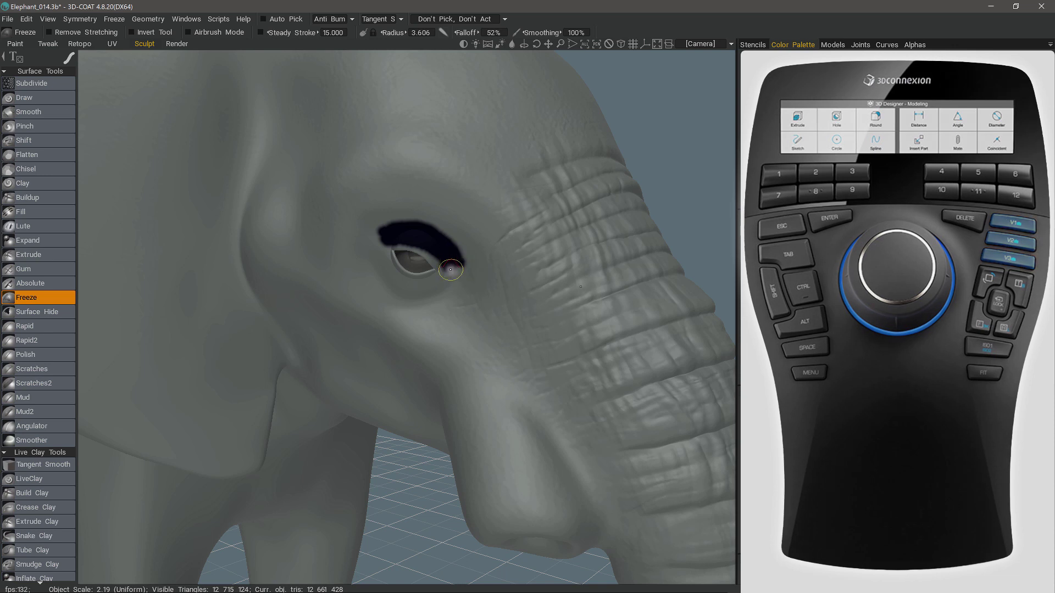
key("ctrl+Up")
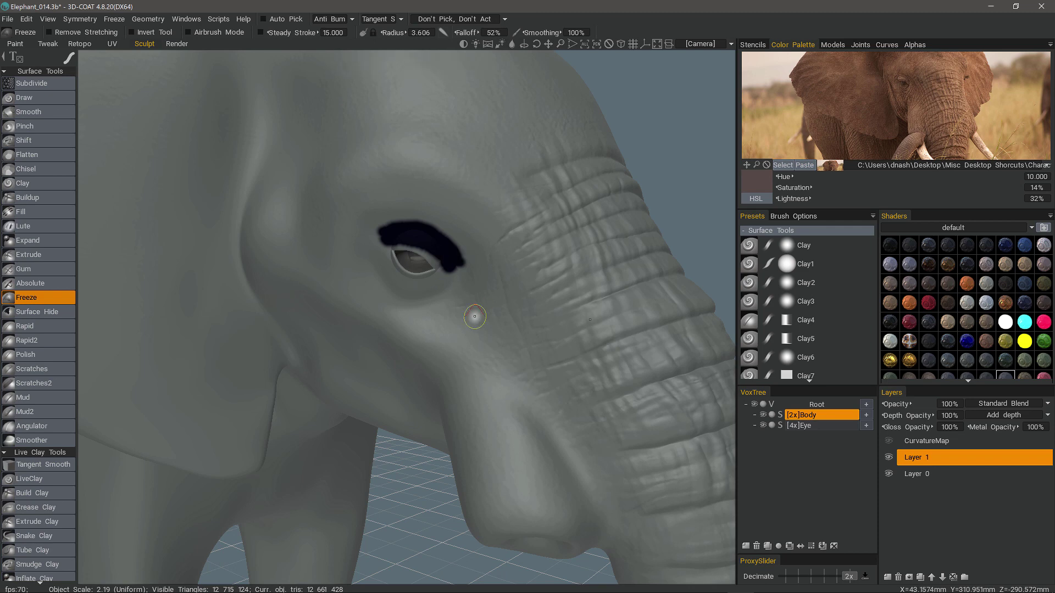
scroll(474, 316, "down", 5)
left_click_drag(474, 316, 335, 371, "alt")
scroll(489, 330, "up", 5)
scroll(489, 330, "down", 5)
left_click_drag(412, 377, 478, 393, "alt")
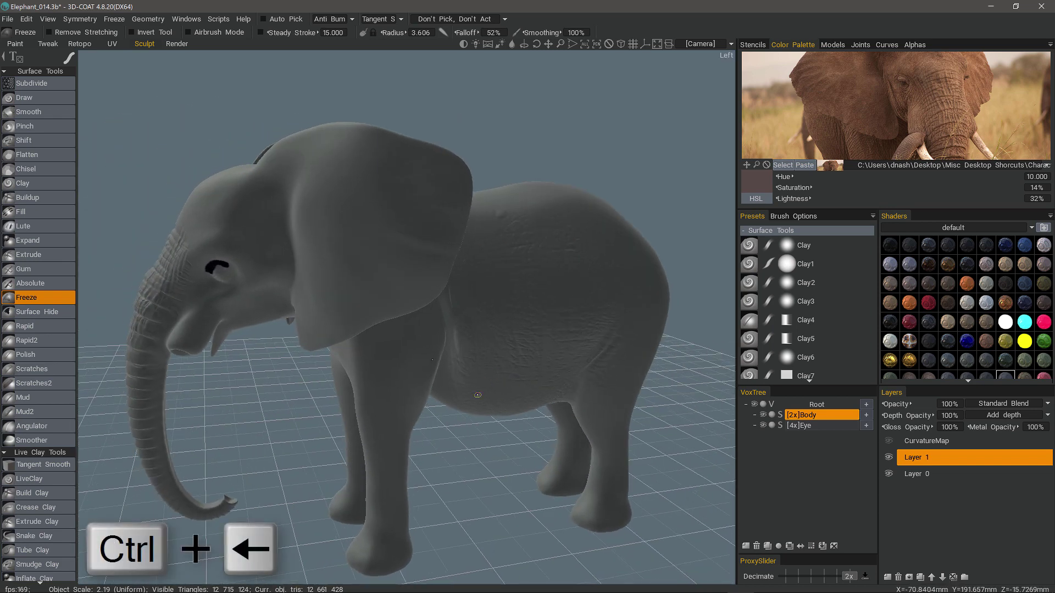
Cycle views to the right side, eye and trunk close-ups, then reopen the button assignments
key("ctrl+Left")
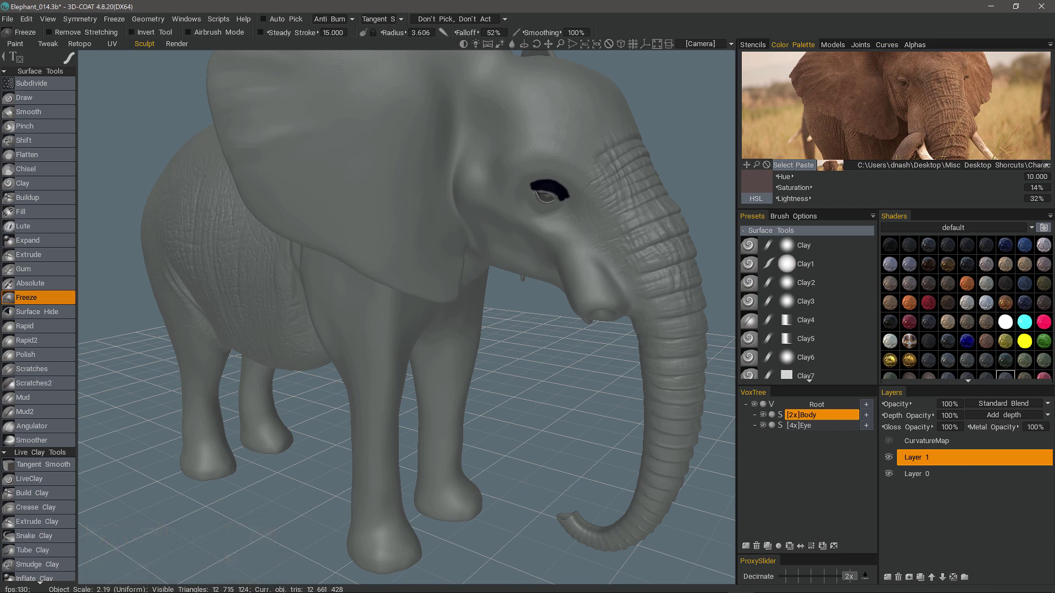
key("ctrl+Right")
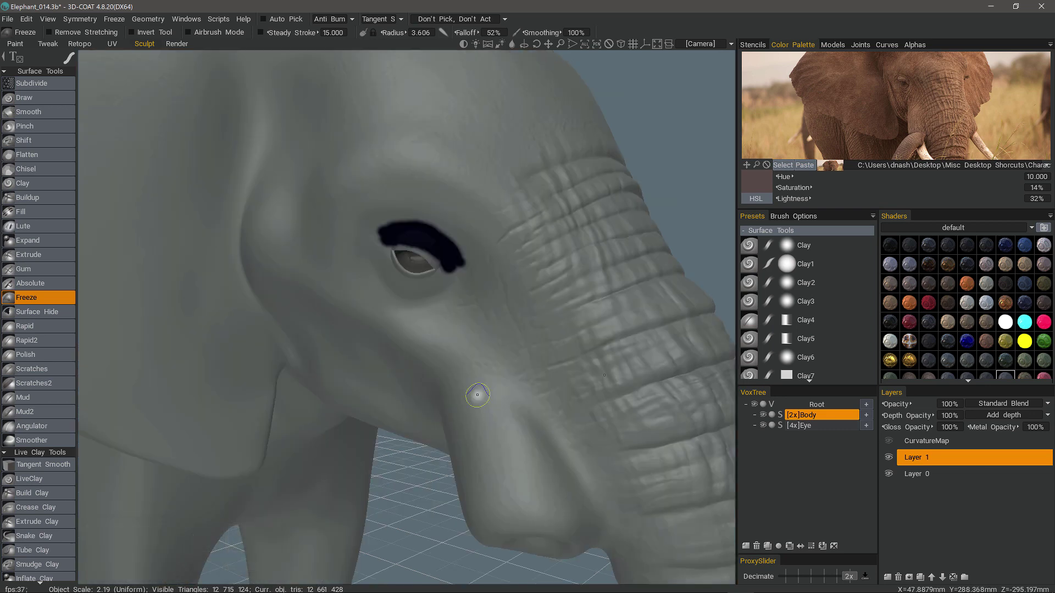
scroll(428, 343, "up", 2)
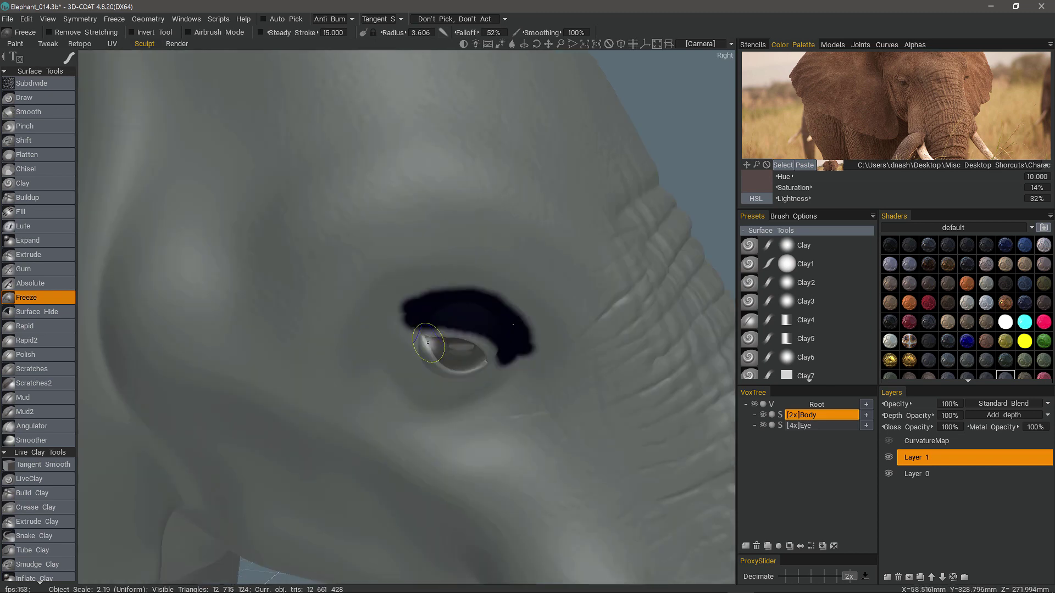
key("ctrl+Right")
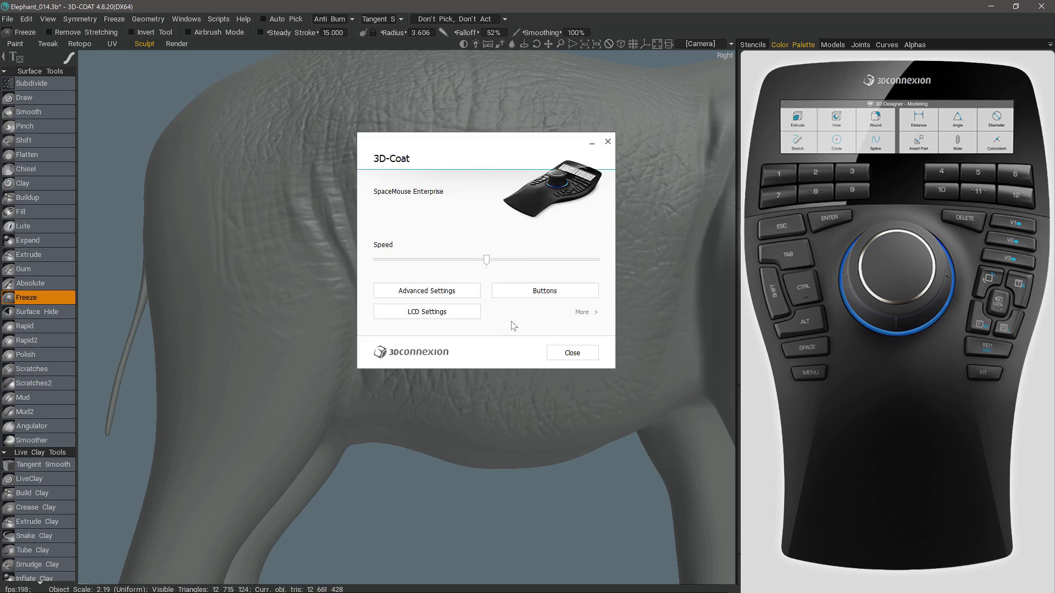
left_click(532, 291)
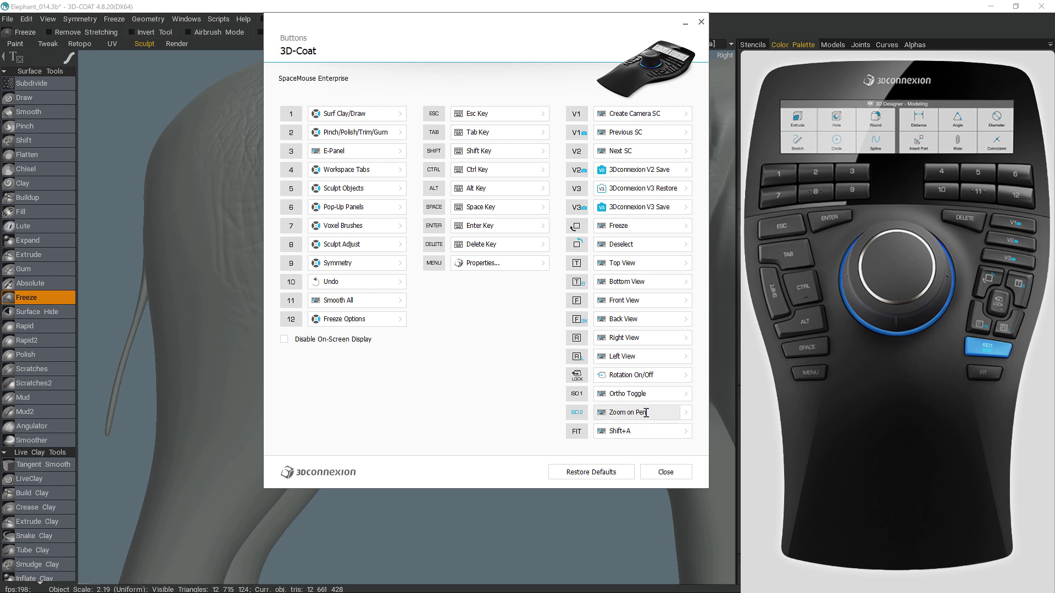
Close the Buttons and SpaceMouse dialogs and enlarge the brush radius to 9.352
left_click(666, 472)
left_click(572, 353)
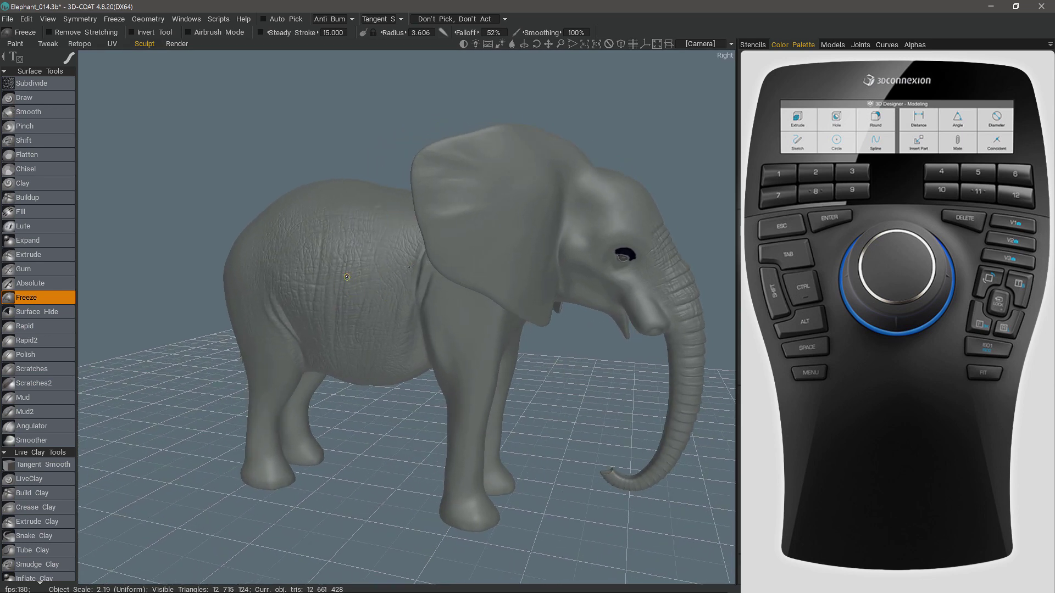
right_click_drag(349, 277, 351, 274)
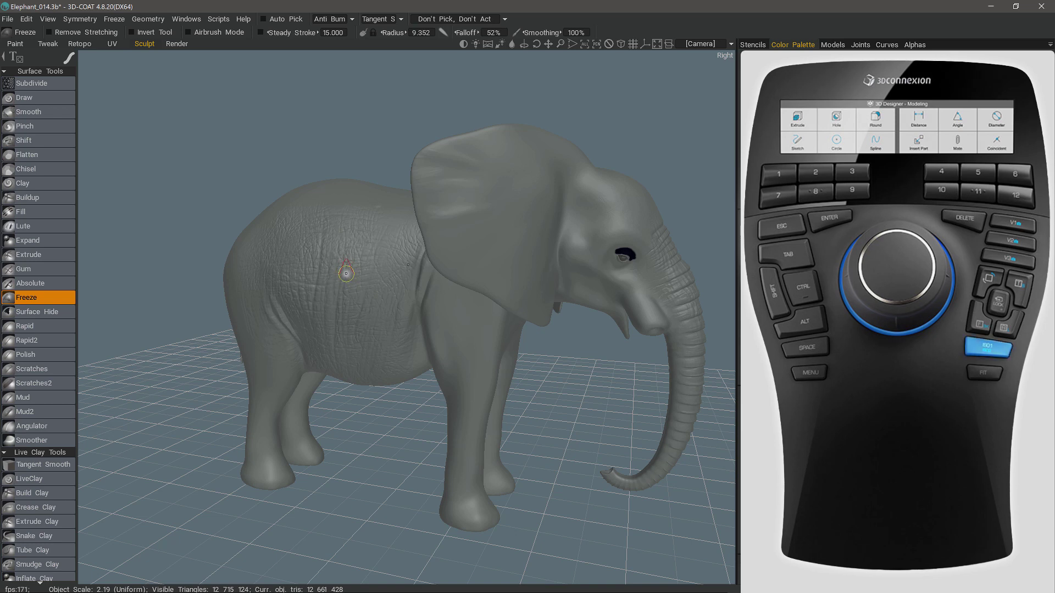
scroll(346, 274, "up", 10)
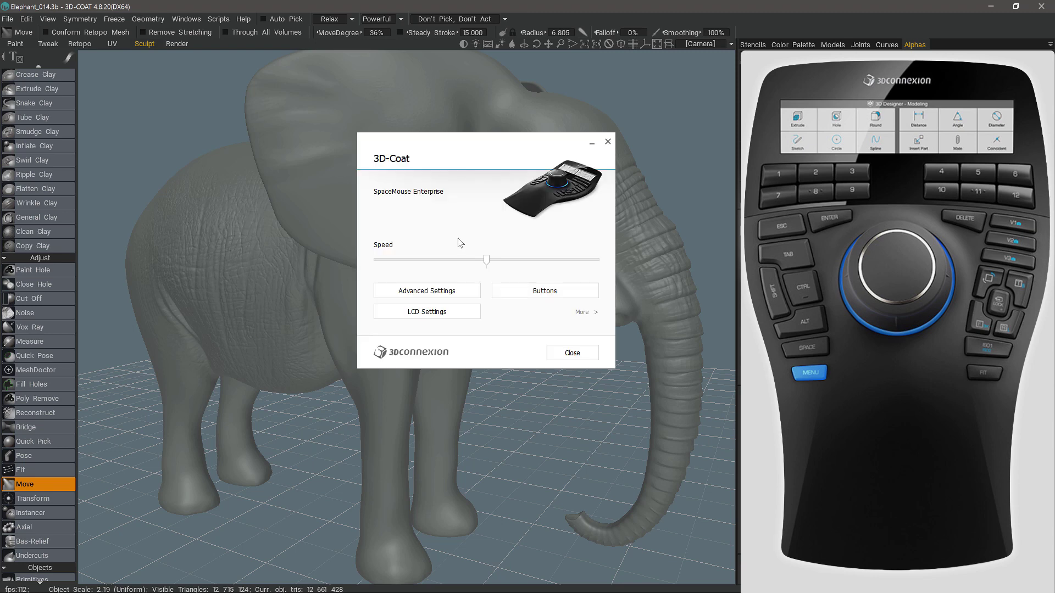
Delete the Test2 radial menu from button 1's command picker
left_click(529, 293)
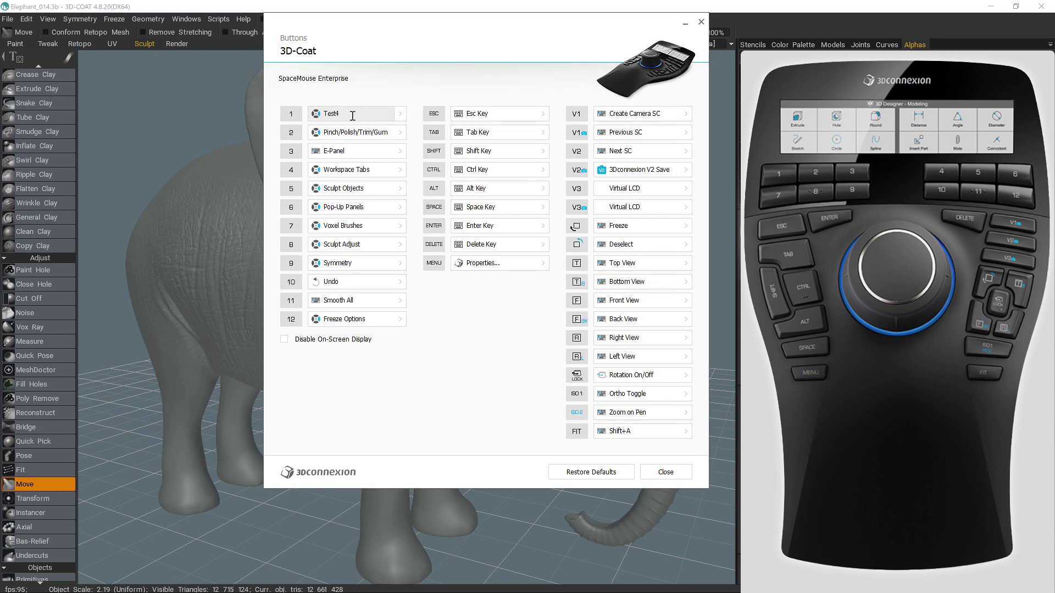
left_click(400, 114)
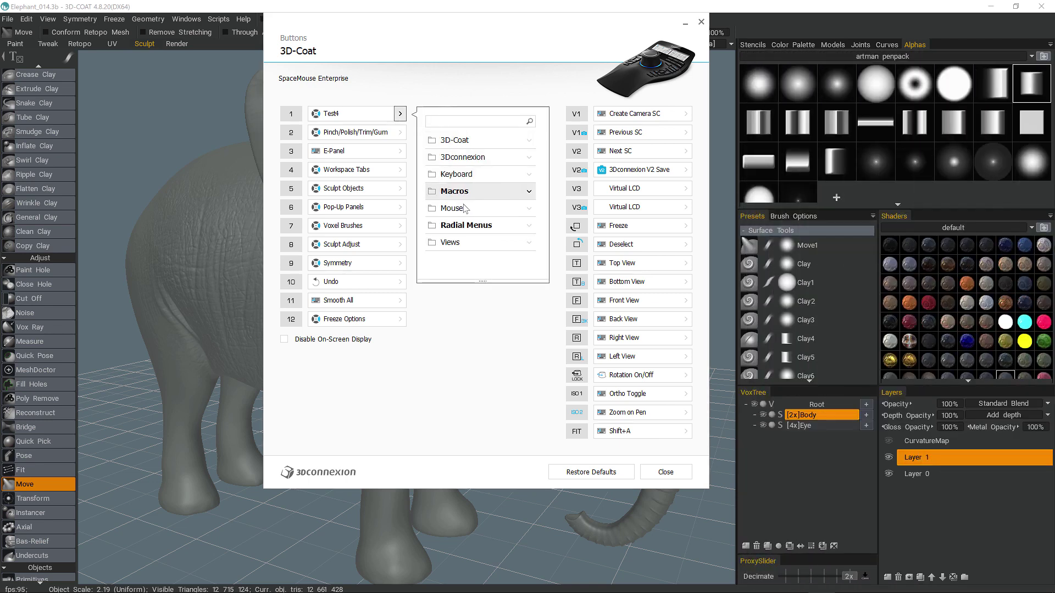
left_click(479, 230)
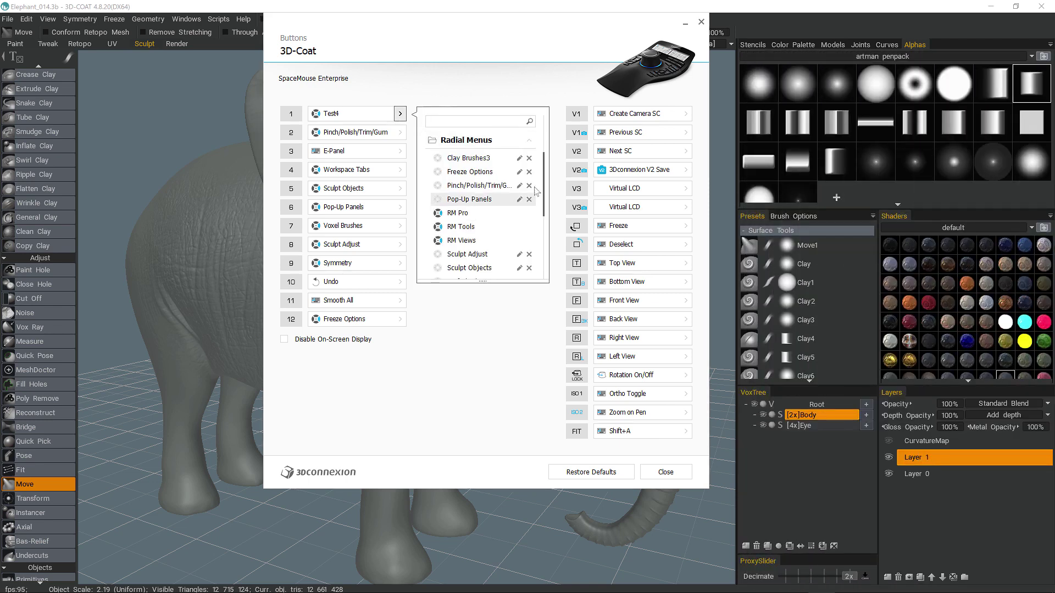
mouse_move(545, 182)
left_mouse_down()
mouse_move(545, 223)
mouse_move(544, 191)
left_mouse_up()
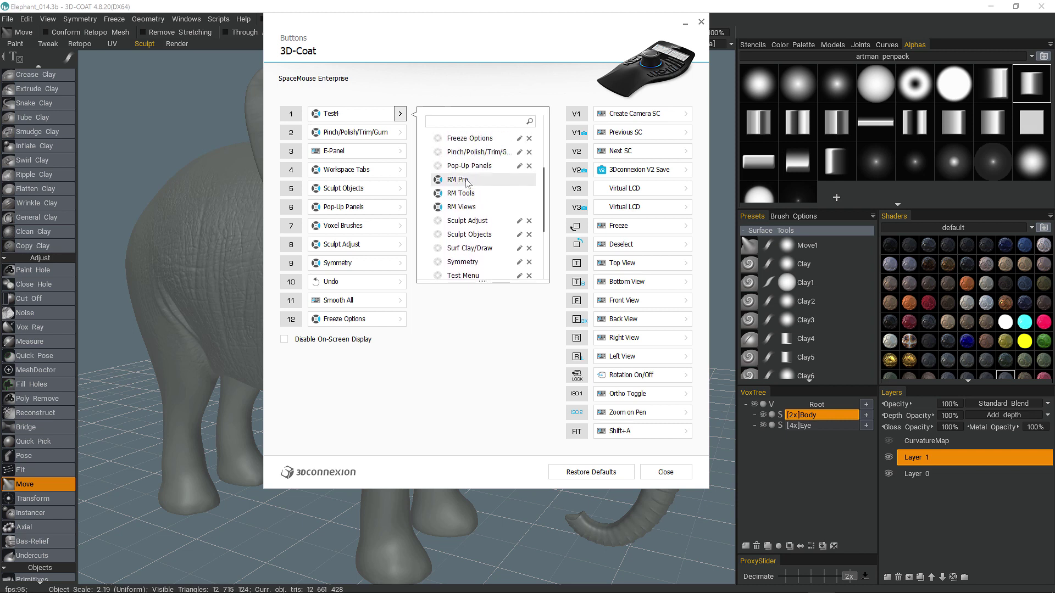
left_click_drag(544, 219, 543, 225)
left_click(529, 210)
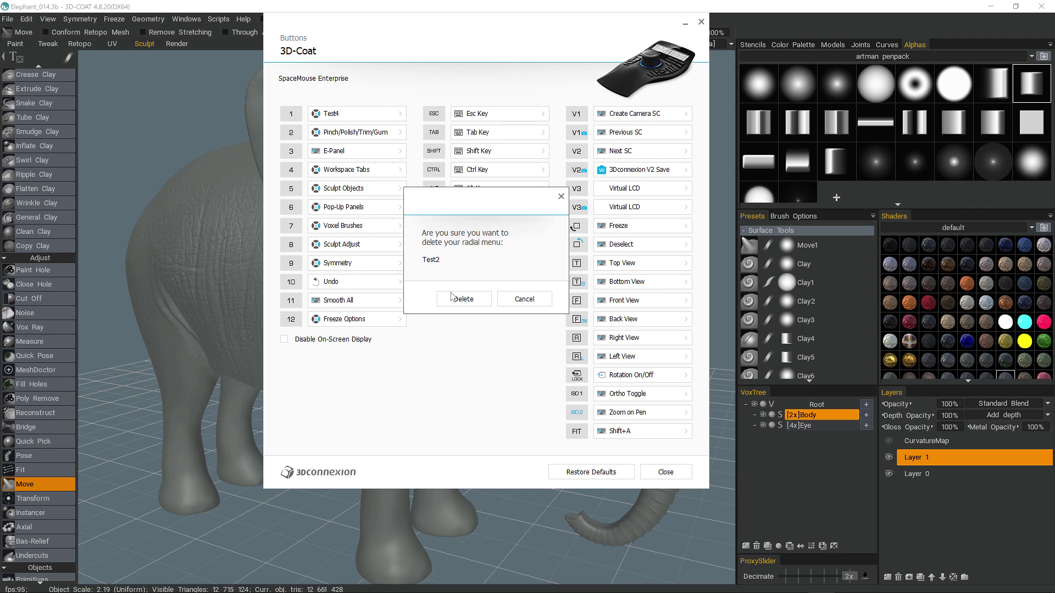
left_click(465, 300)
Create a new radial menu from button 1's Radial Menus list
left_click(400, 114)
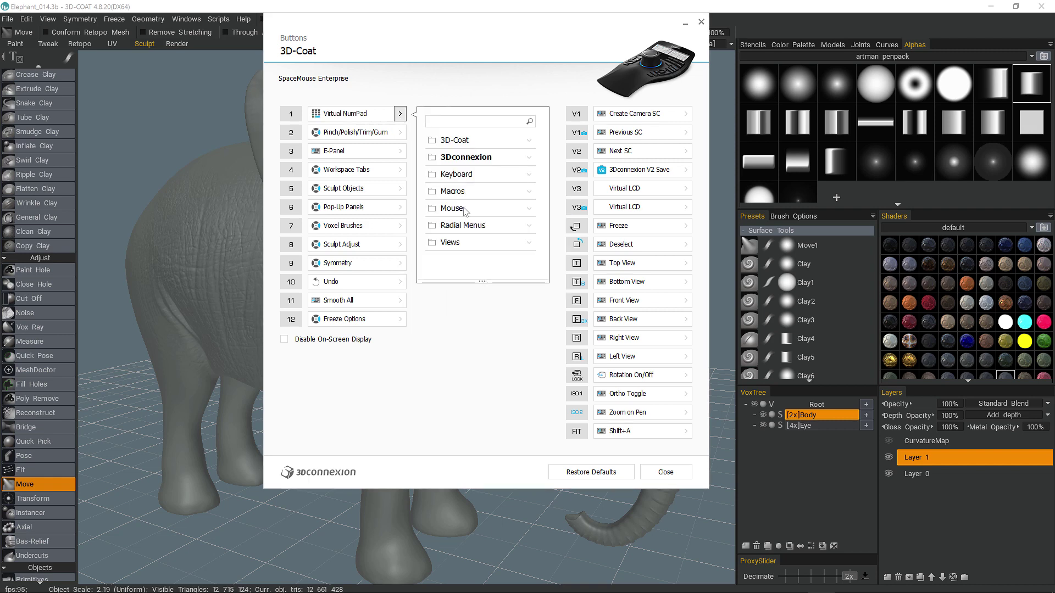
left_click(487, 230)
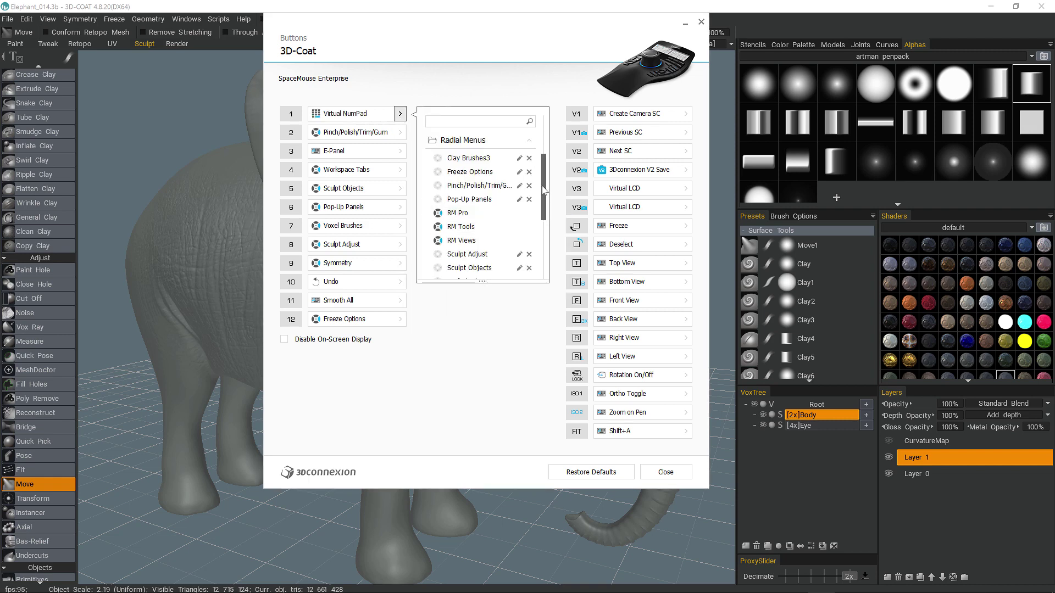
left_click_drag(545, 195, 545, 250)
left_click(485, 251)
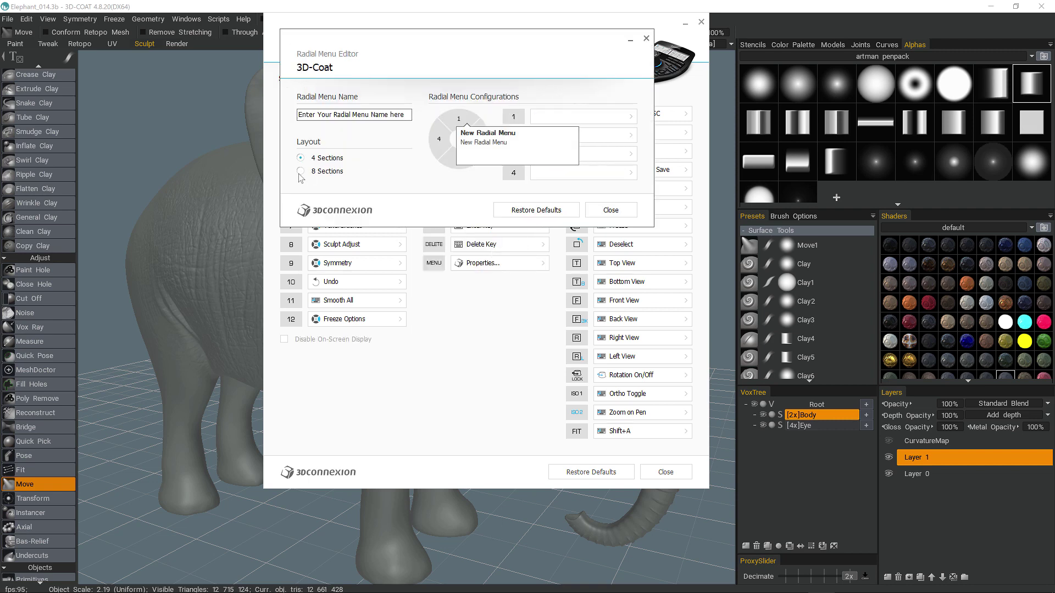
Switch the new radial menu to 8 sections and browse Macros for slot 1
left_click(301, 172)
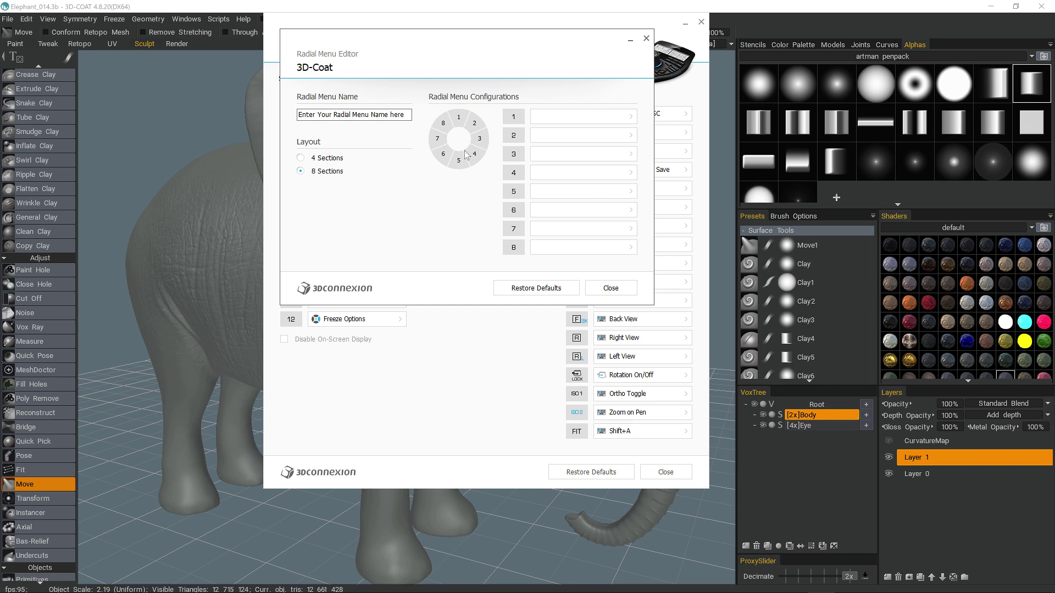
left_click(630, 117)
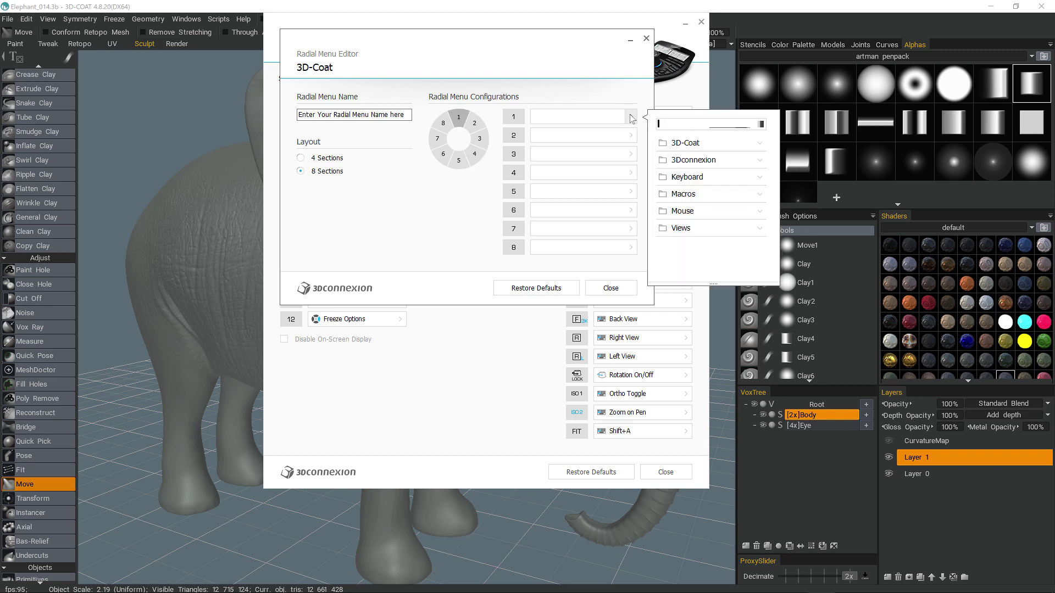
left_click(694, 195)
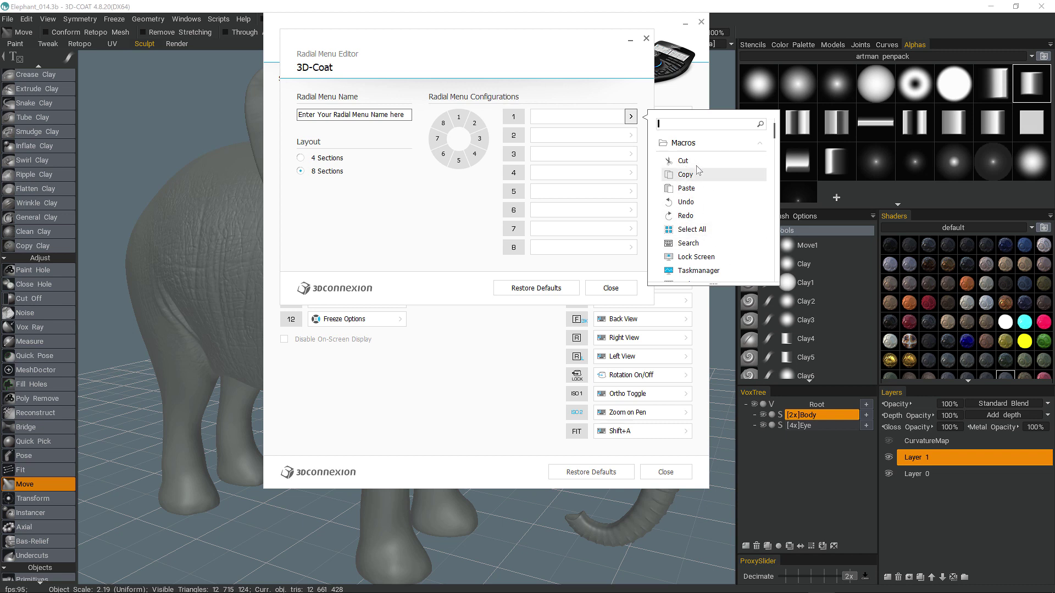
left_click_drag(773, 134, 773, 138)
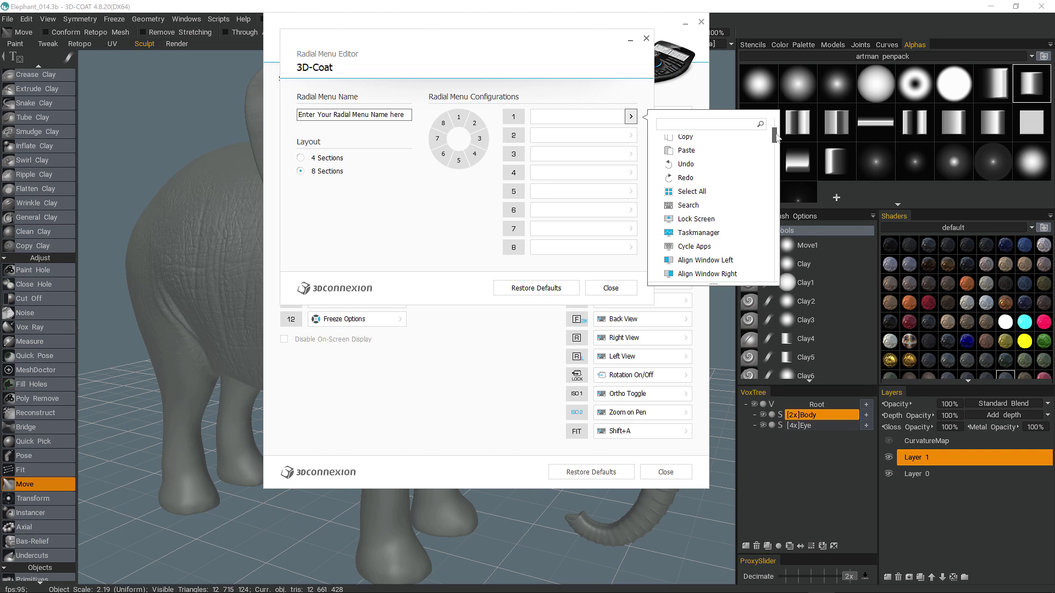
left_click_drag(775, 137, 776, 146)
Create a PoseTool macro recording Shift+P and save it into radial slot 1
left_click(699, 262)
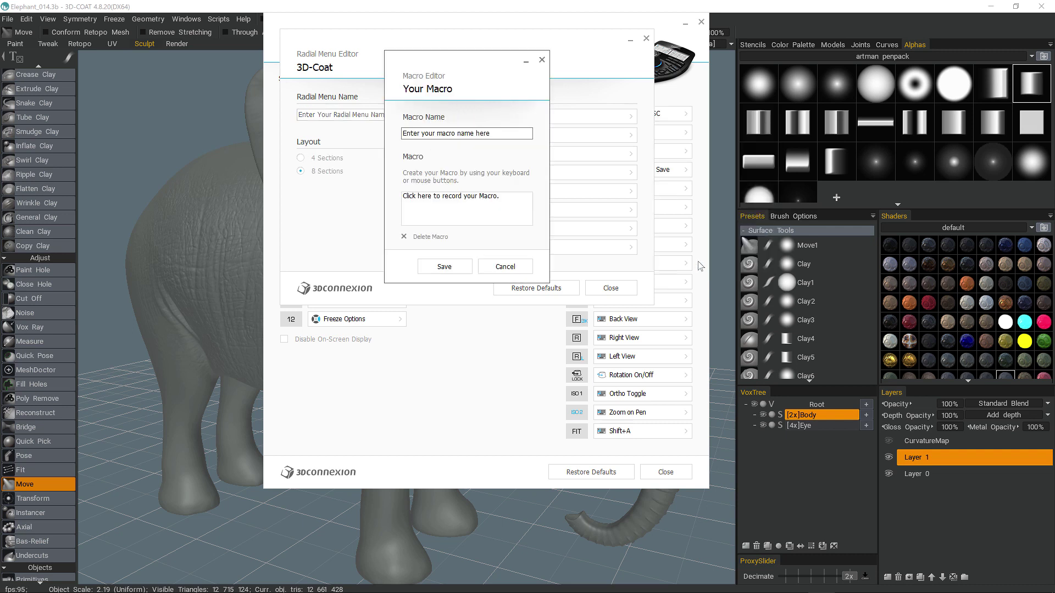
left_click_drag(441, 71, 780, 120)
left_click(773, 183)
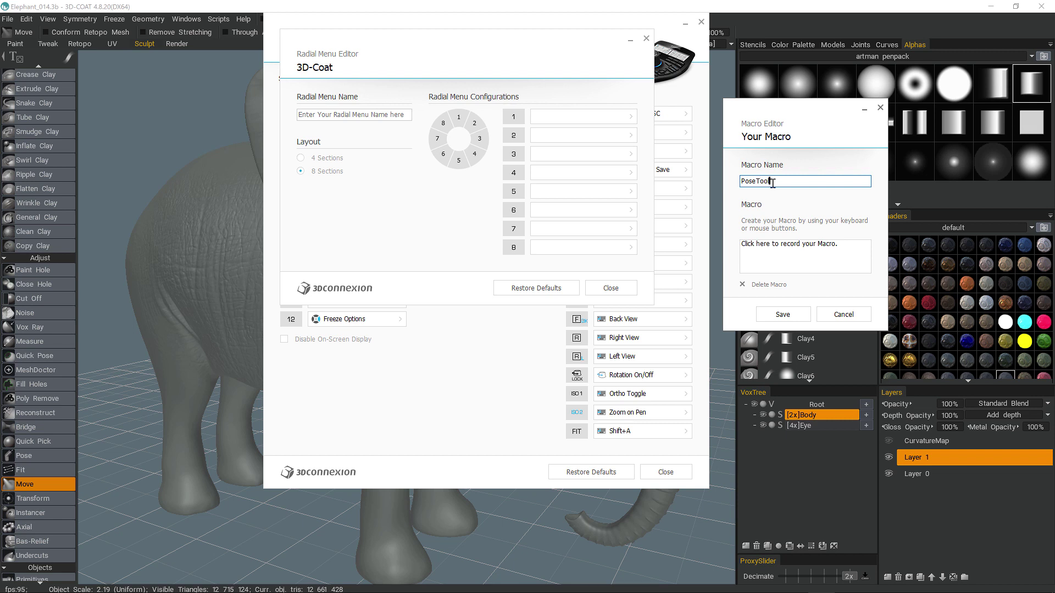
left_click(776, 256)
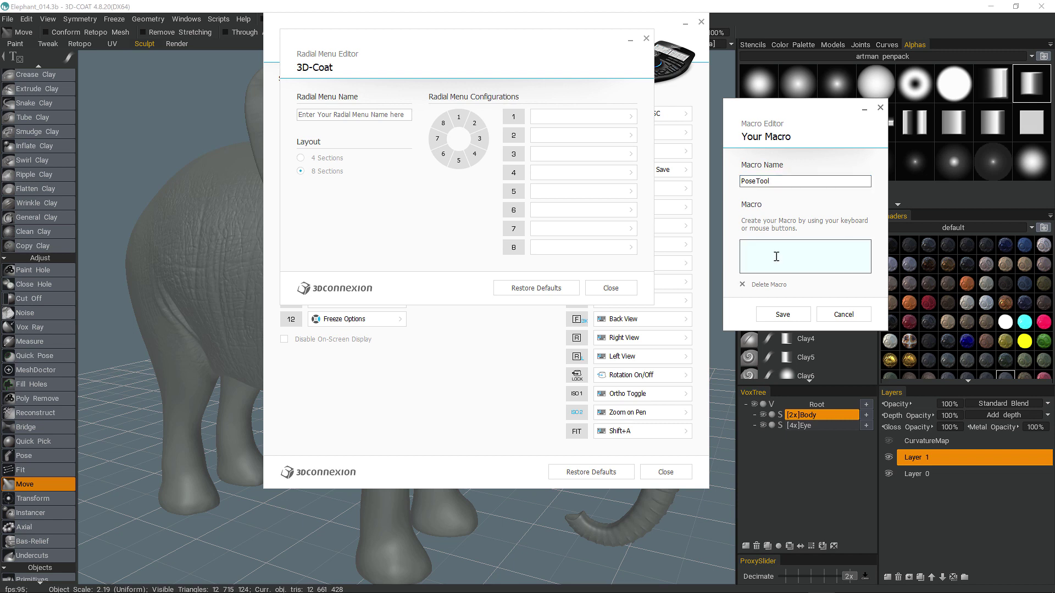
key("shift+p")
left_click(773, 317)
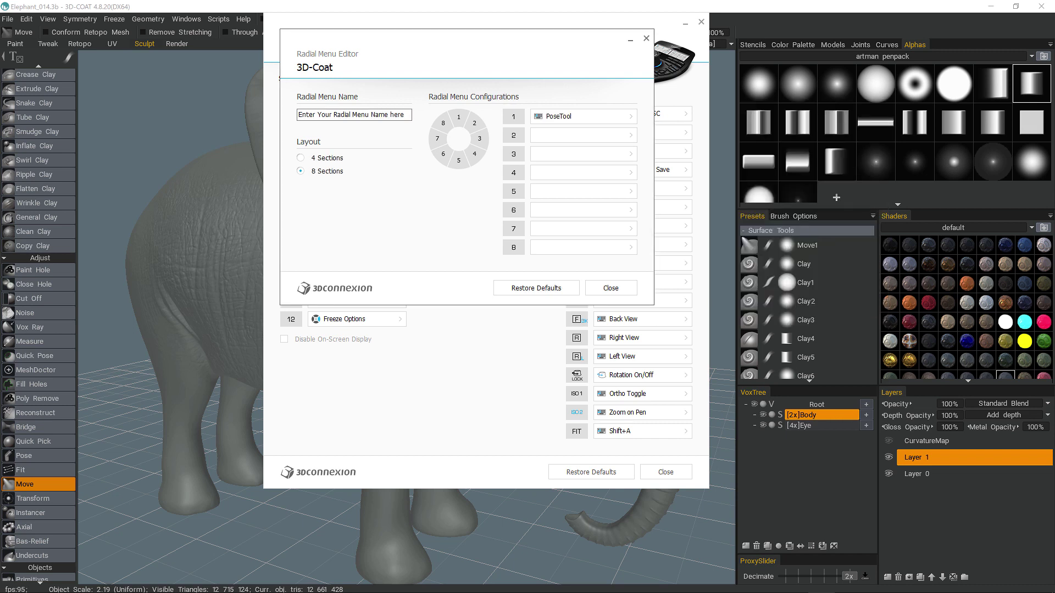
Assign Virtual NumPad to radial slot 2 and Virtual LCD to slot 3
left_click(539, 135)
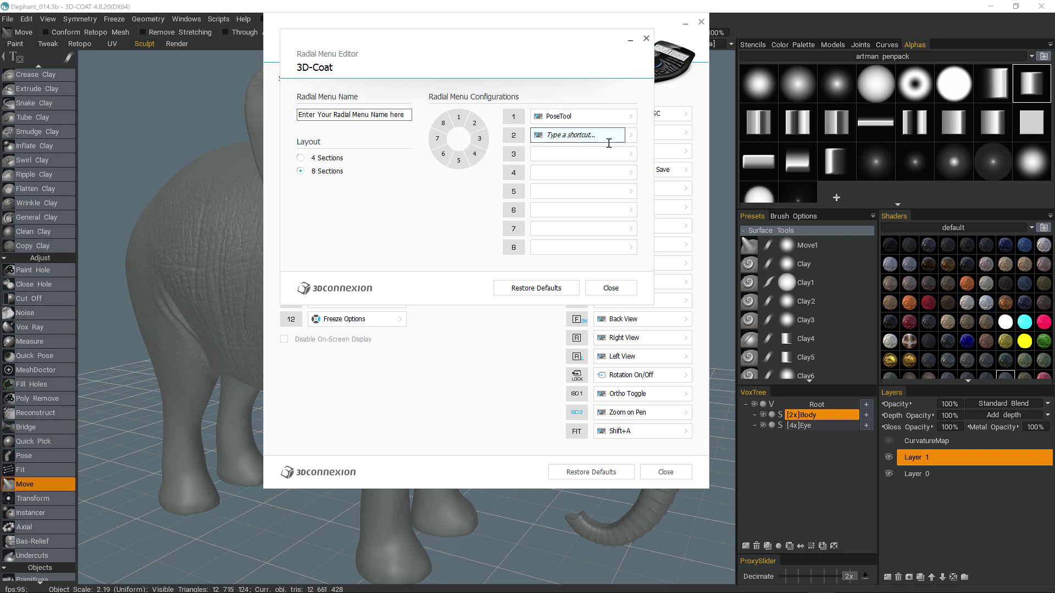
left_click(630, 135)
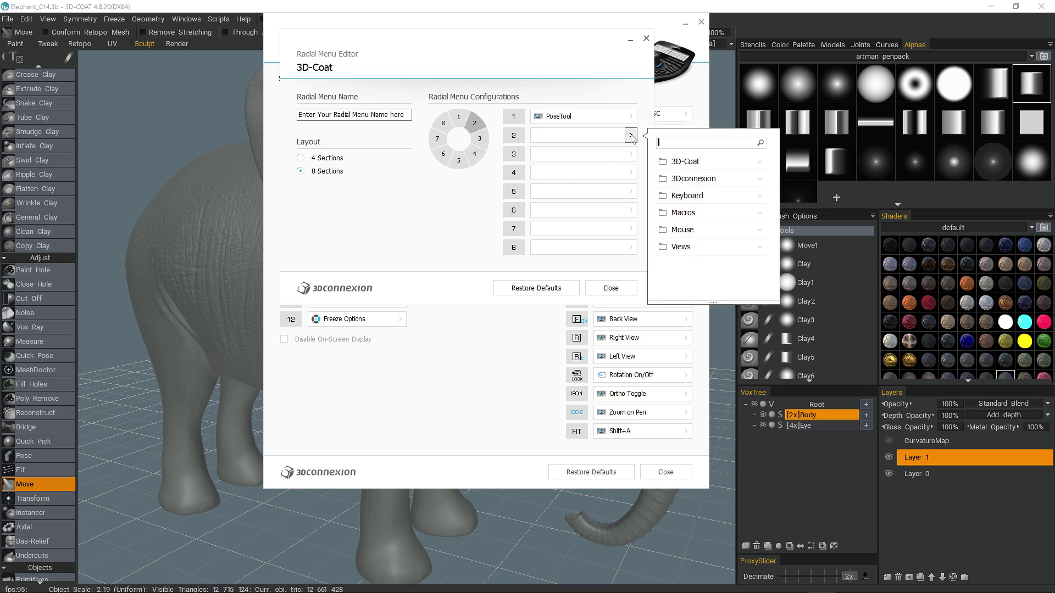
left_click(695, 181)
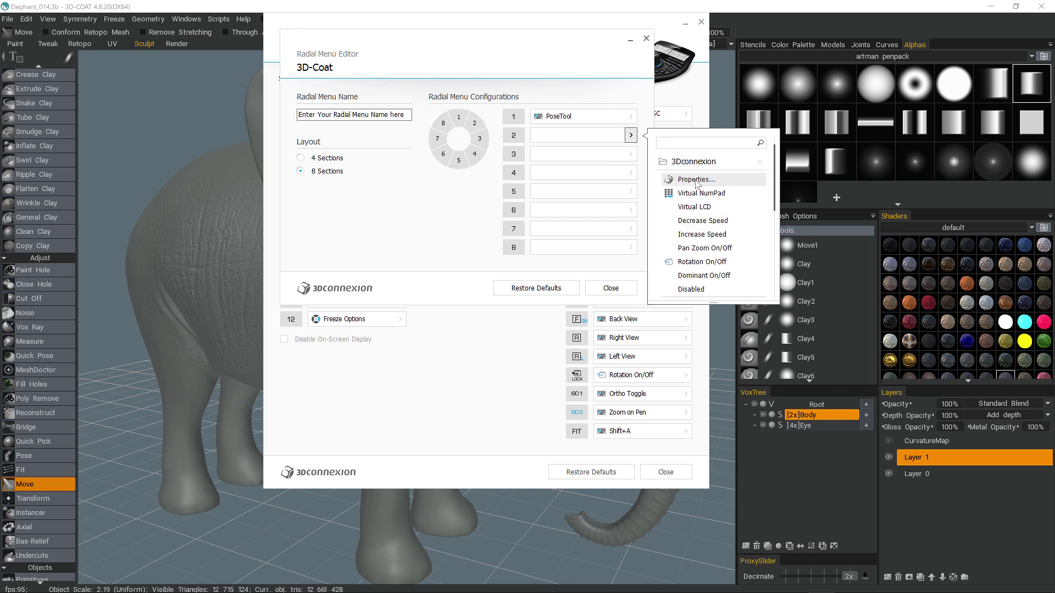
left_click(697, 194)
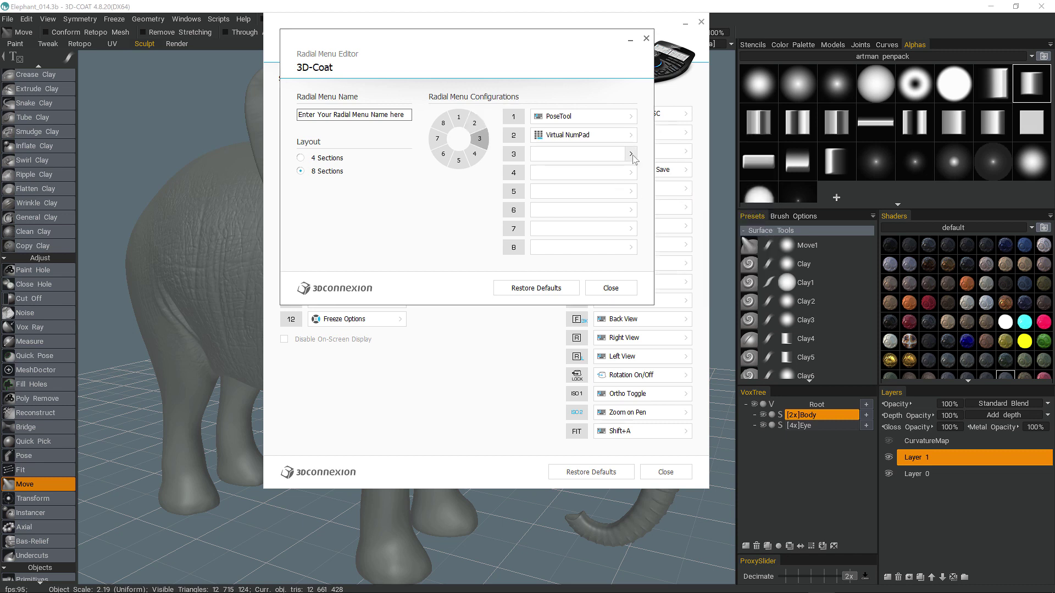
left_click(631, 153)
left_click(694, 197)
left_click(693, 228)
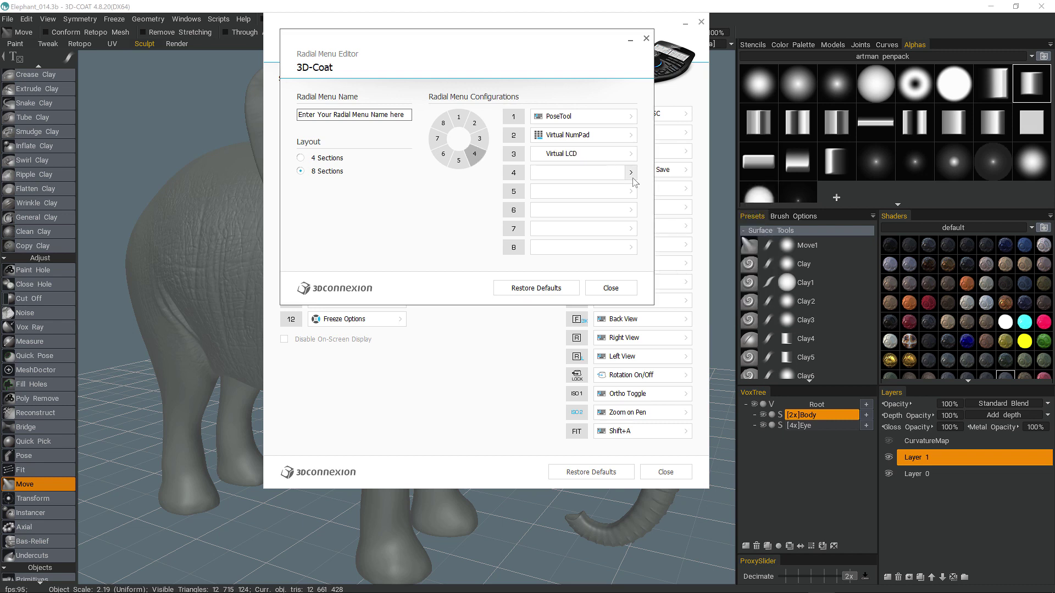
Assign the Undo macro to slot 4 and Redo to slot 5
left_click(630, 173)
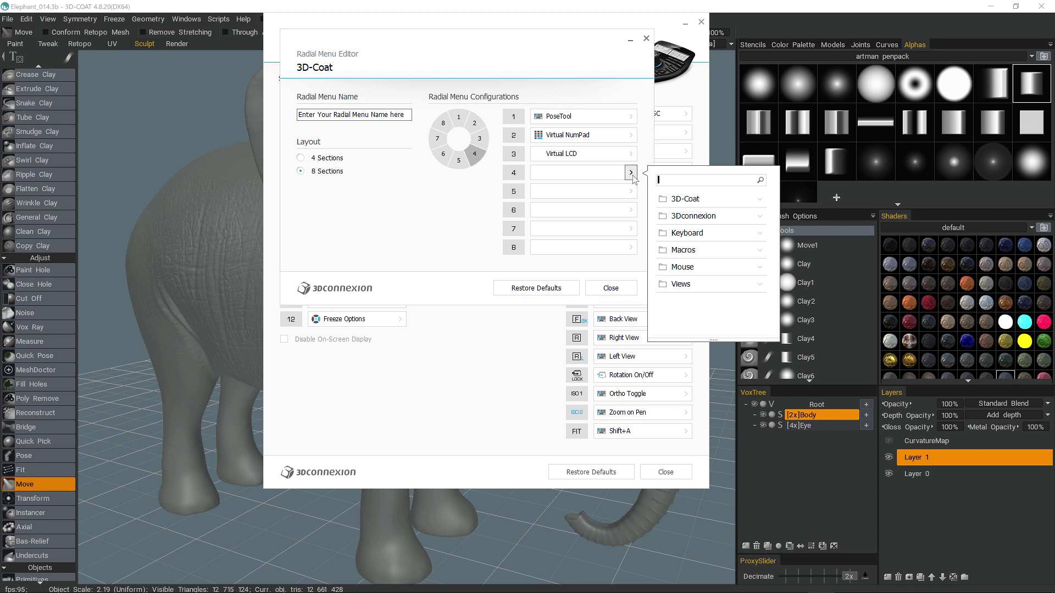
left_click(698, 263)
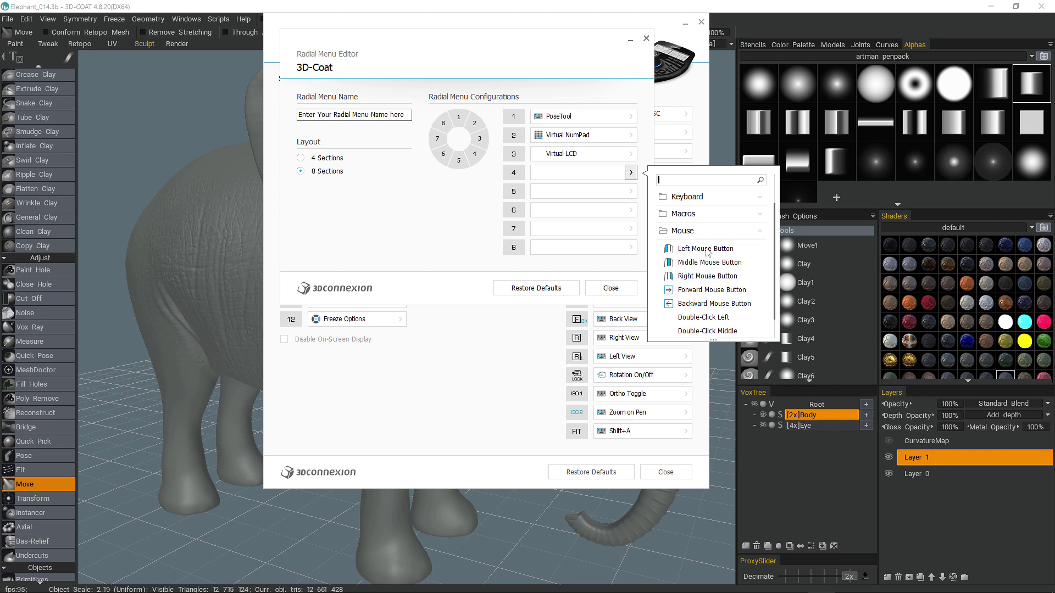
left_click(703, 216)
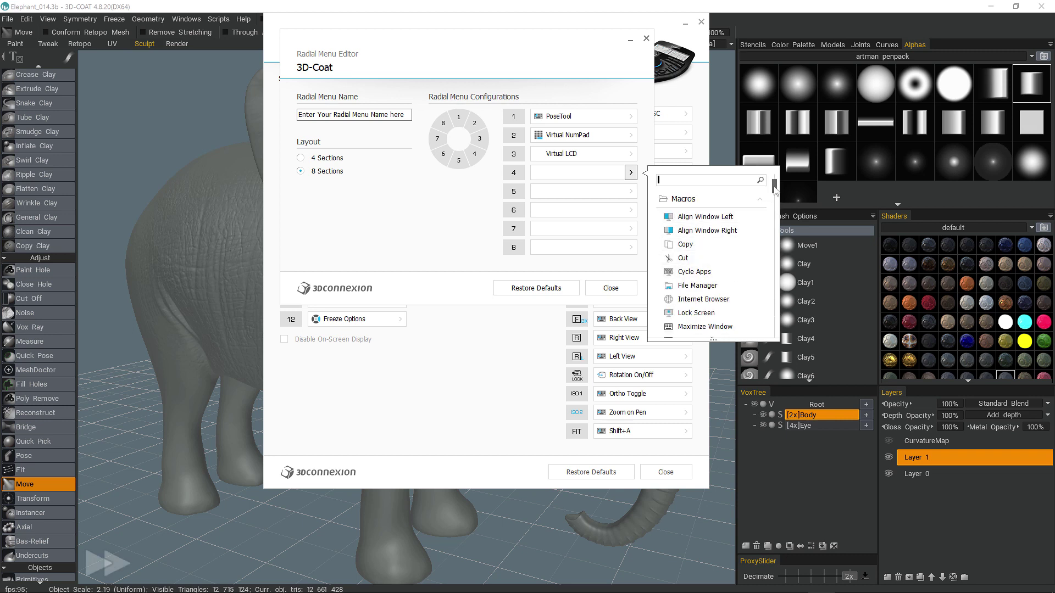
left_click_drag(773, 187, 774, 194)
scroll(695, 269, "down", 4)
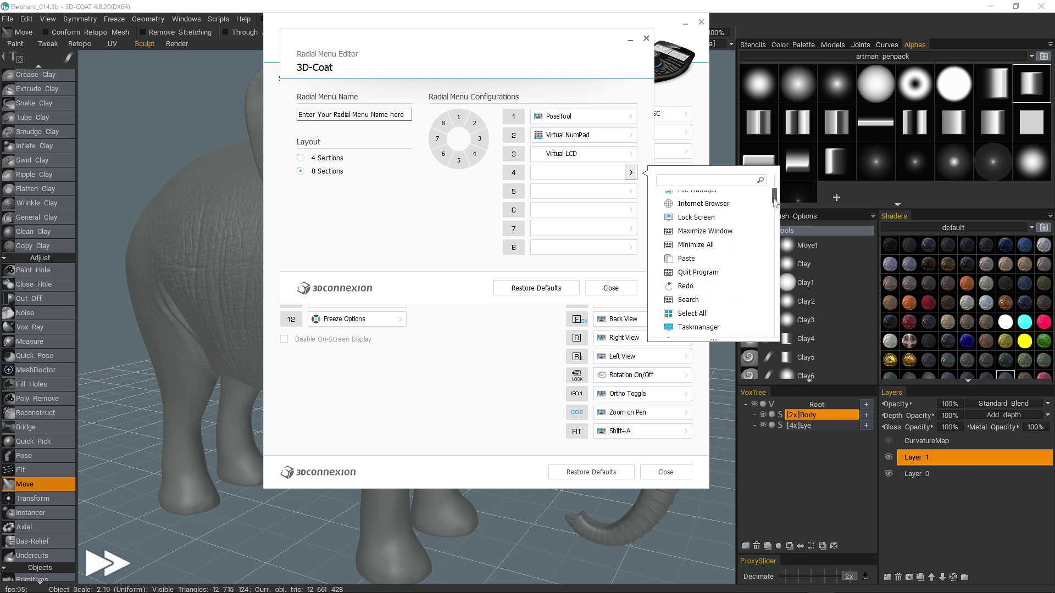
left_click(694, 272)
left_click(630, 191)
scroll(698, 264, "down", 5)
Assign Cutoff Tool to slot 6 and CreaseClay to slot 7, then close the Radial Menu Editor
left_click(689, 273)
left_click(631, 210)
left_click(683, 288)
left_click_drag(775, 224, 783, 327)
left_click(687, 364)
left_click(630, 228)
left_click(683, 306)
left_click(694, 286)
left_click(631, 247)
left_click(683, 324)
left_click(610, 288)
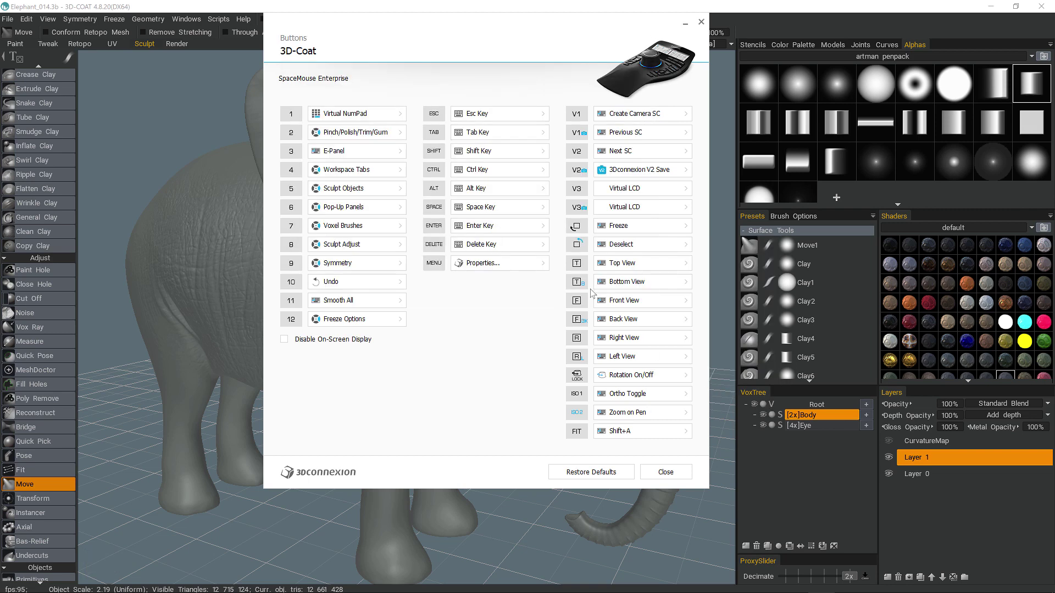
Close the 3Dconnexion SpaceMouse settings windows and switch to the LiveClay sculpt tool
left_click(664, 472)
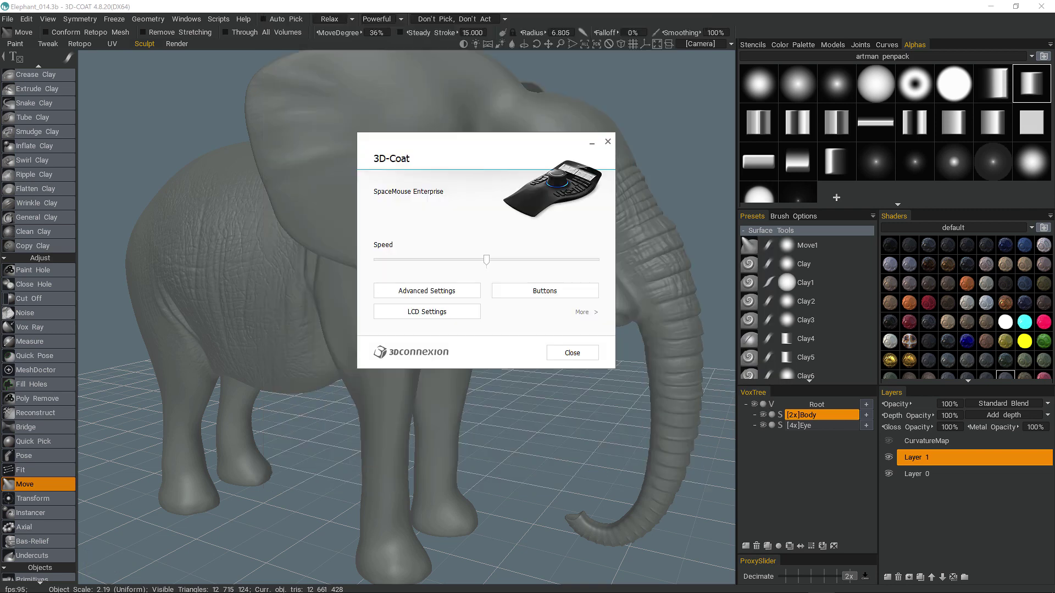
left_click(574, 352)
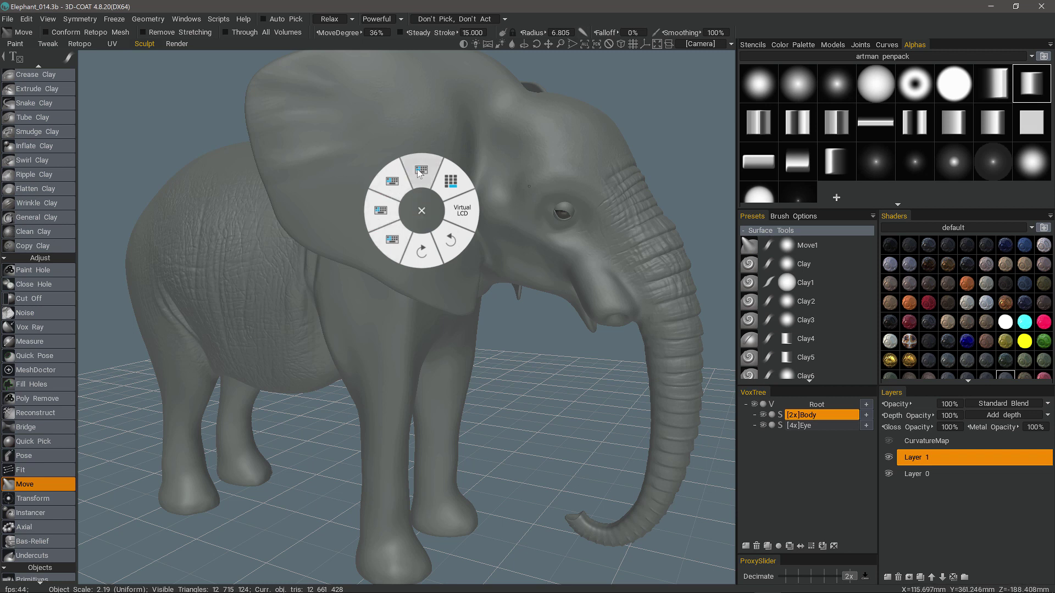
left_click(388, 185)
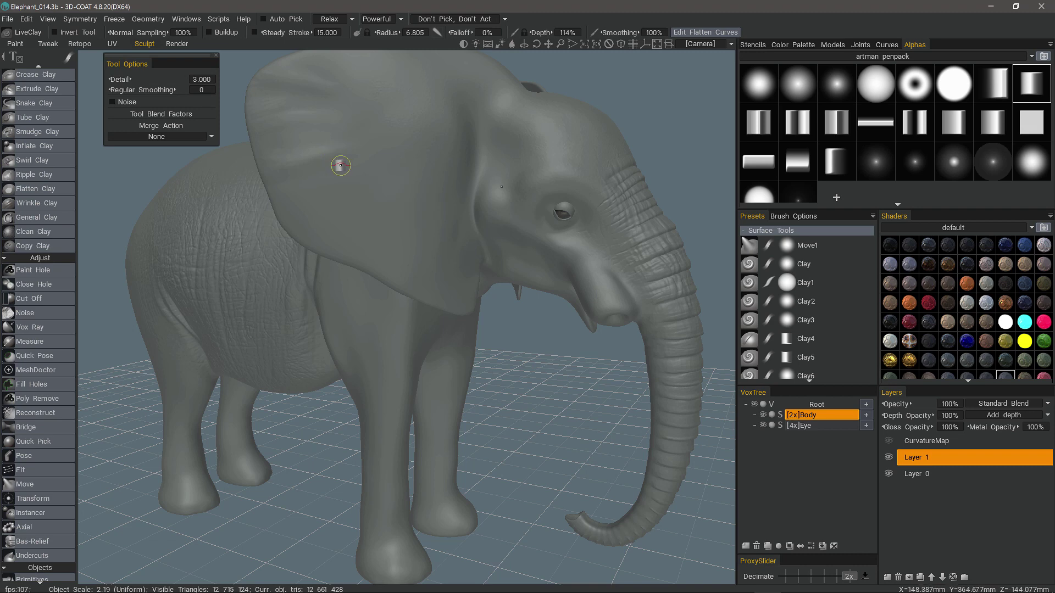
Pick Cut Off from the custom radial menu, then open the virtual NumPad from it
scroll(24, 157, "up", 5)
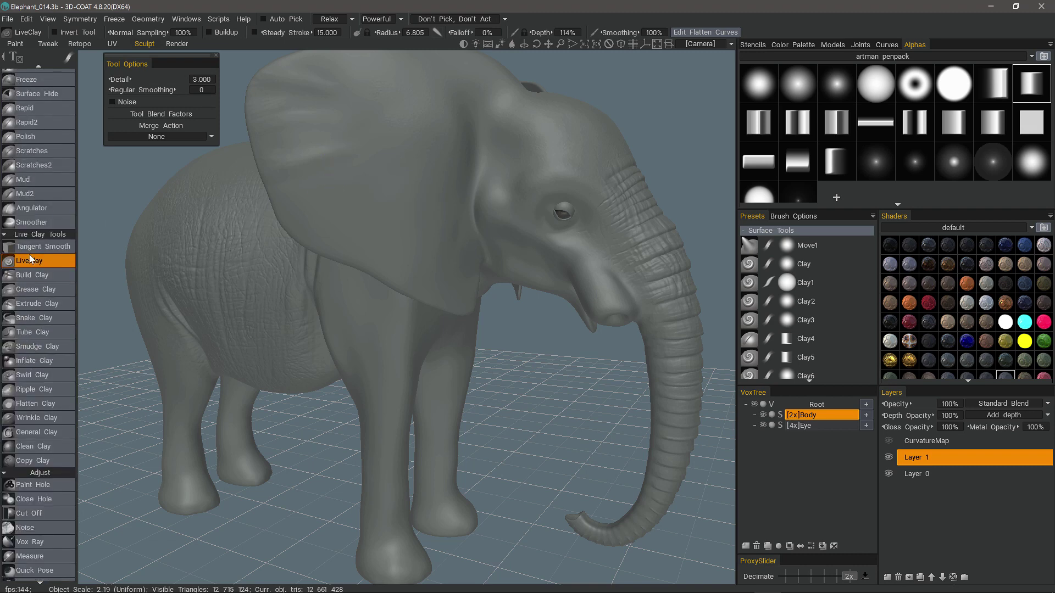
middle_click(452, 204)
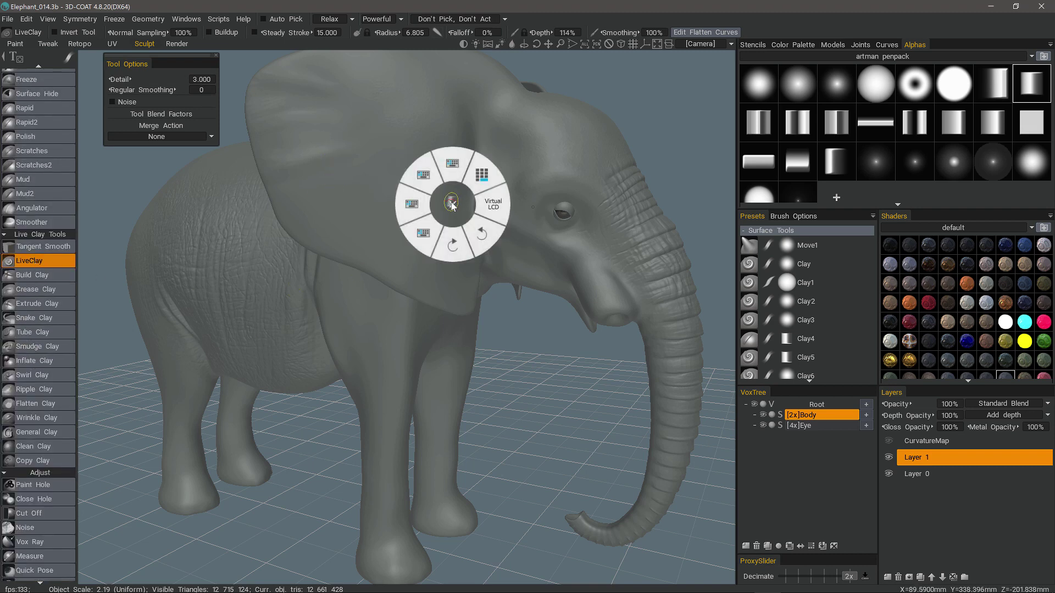
left_click(422, 234)
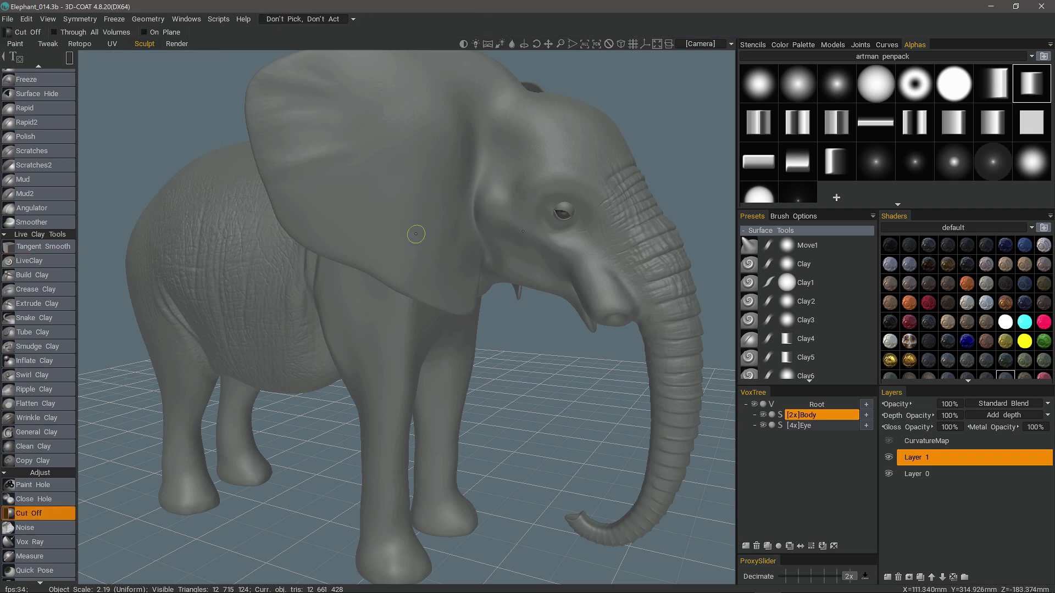
middle_click(434, 207)
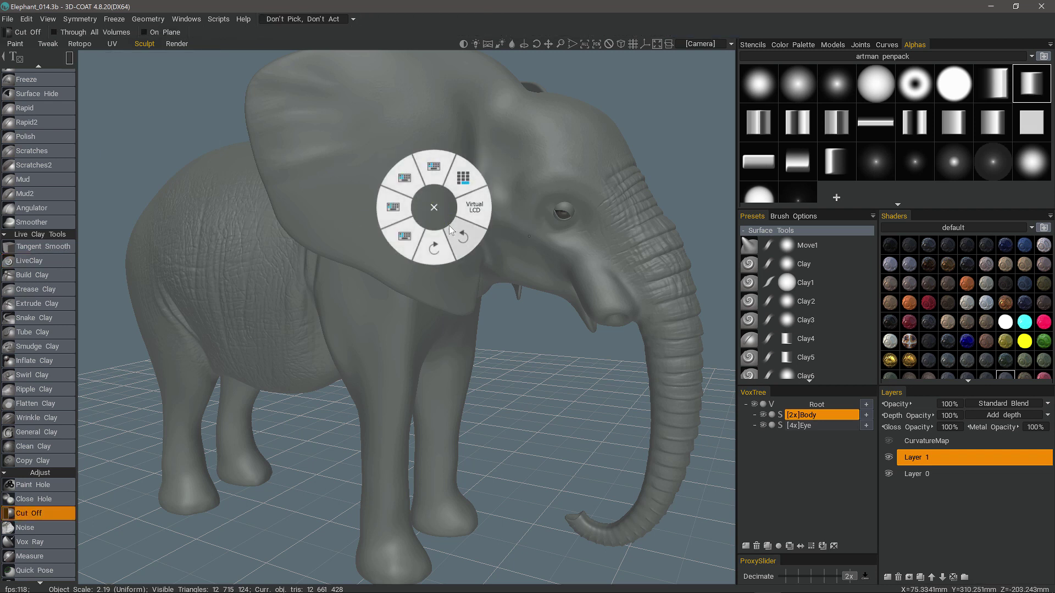
left_click(463, 178)
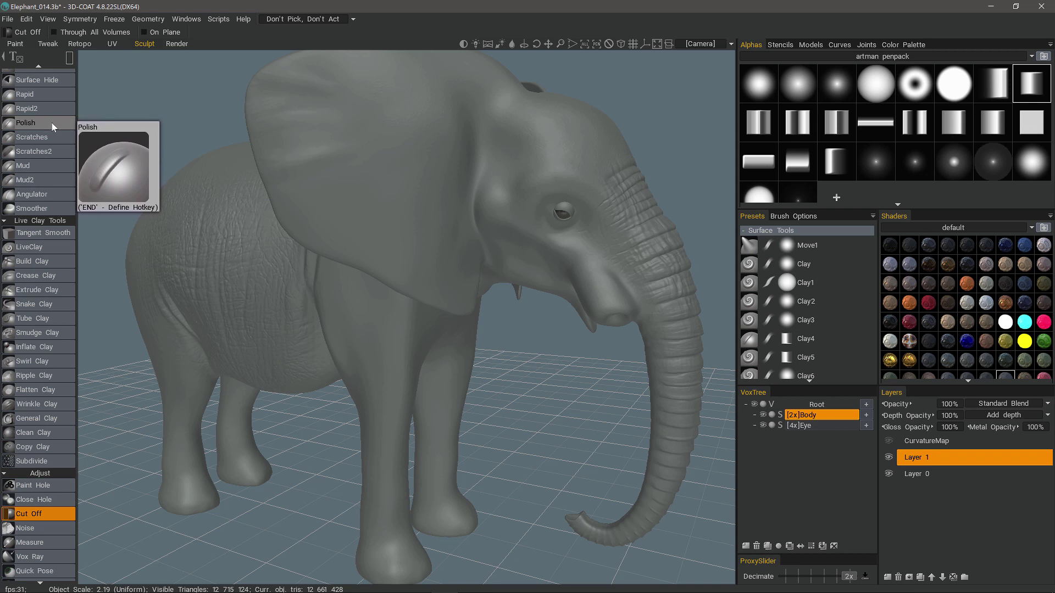
Scroll to the Absolute tool and assign it a new hotkey using End
scroll(53, 165, "up", 5)
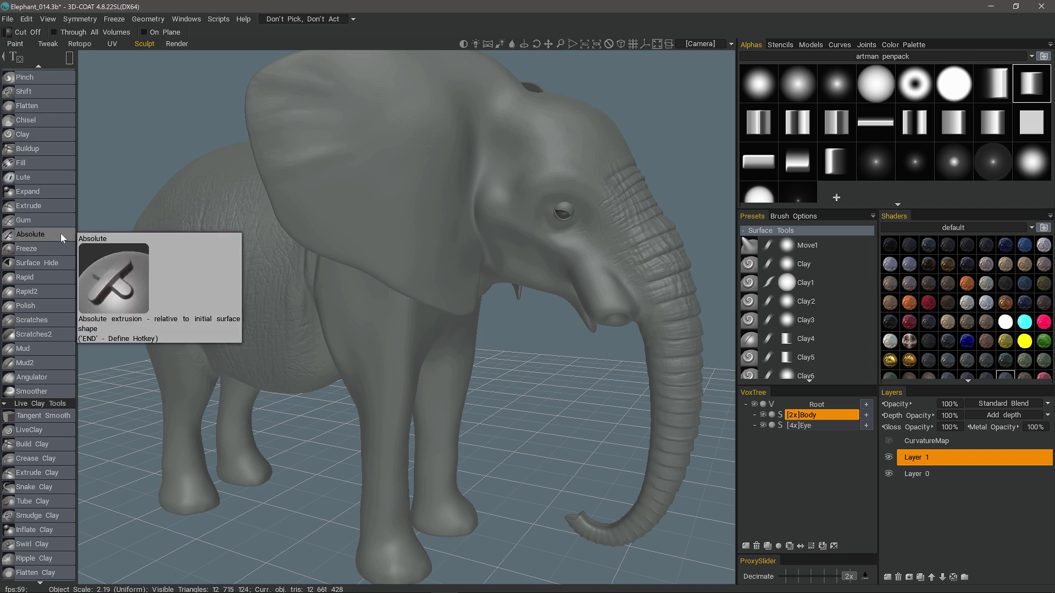
key("End")
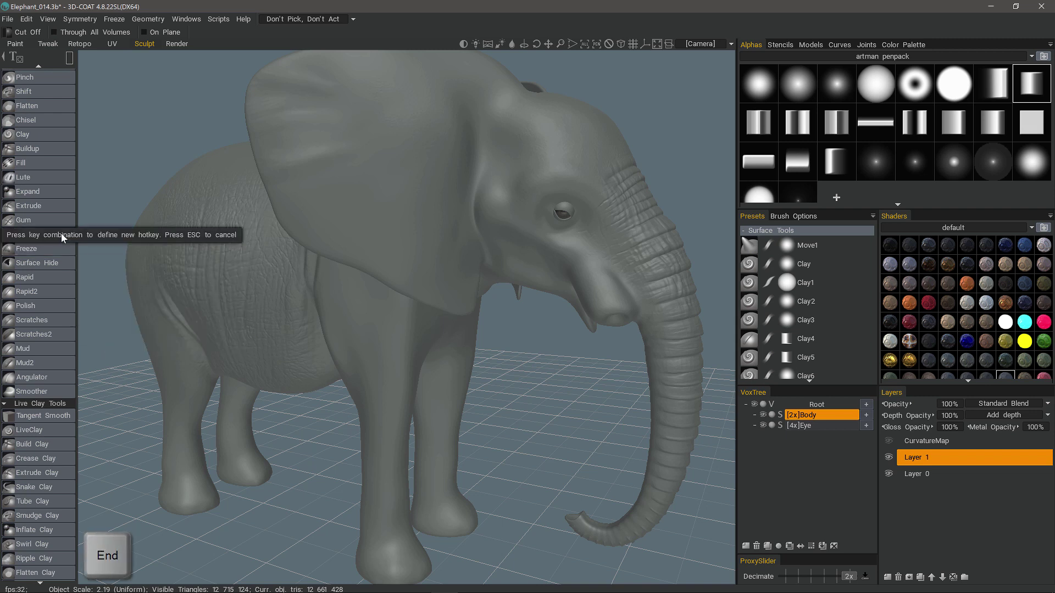
key("Escape")
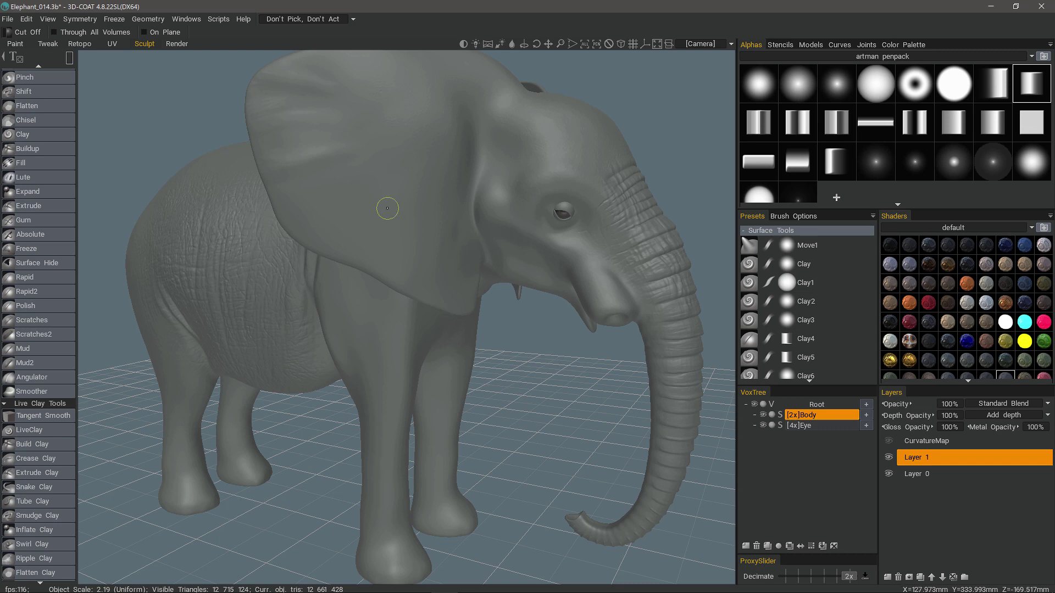
Switch to the Paint room from the room menu and review the Always condition choices
key("grave")
left_click(391, 167)
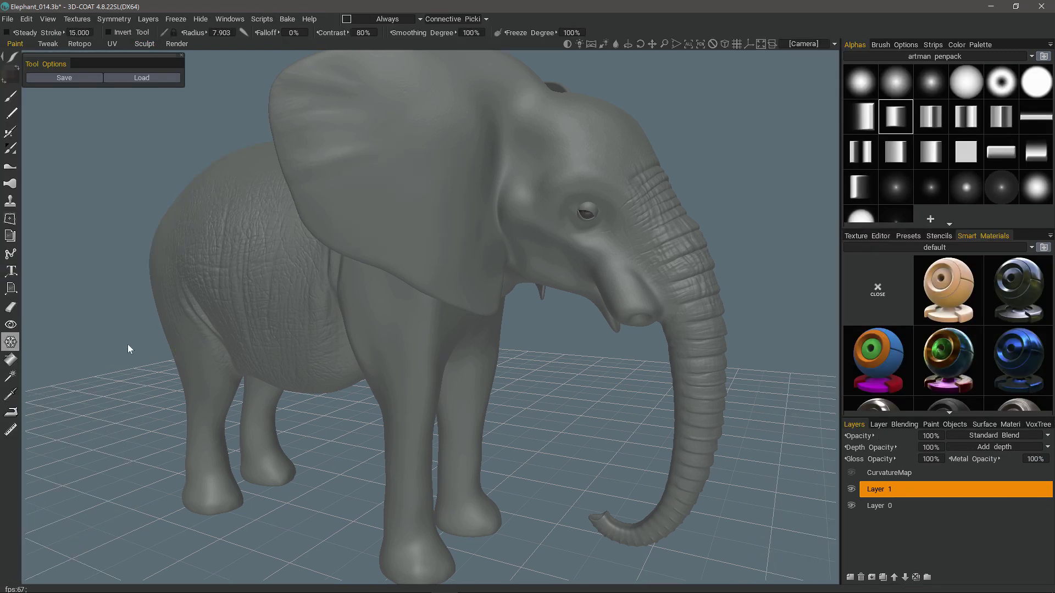
left_click(406, 19)
left_click_drag(206, 291, 593, 222, "alt")
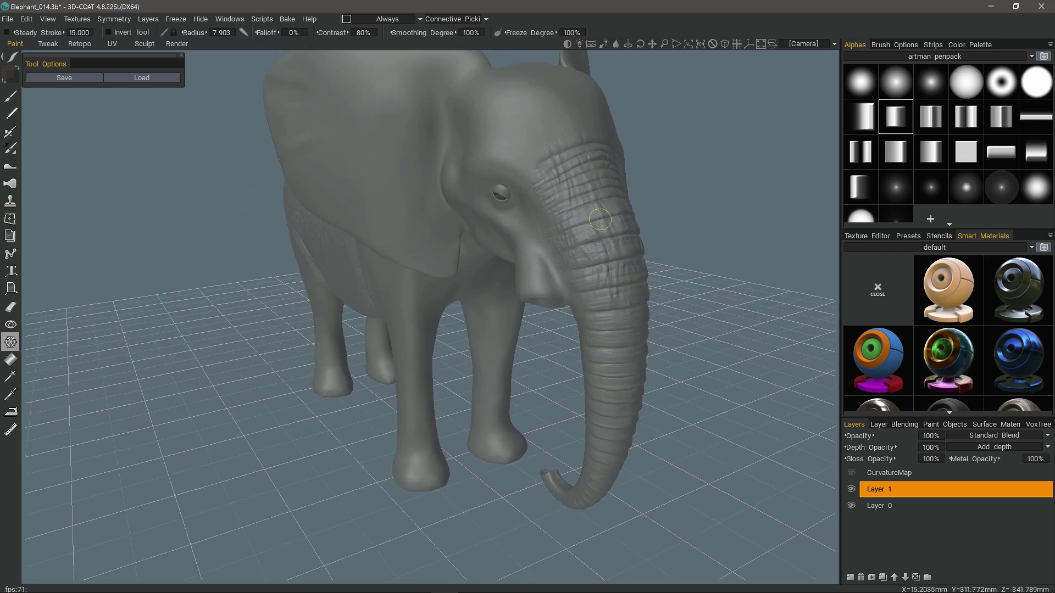
scroll(593, 222, "up", 3)
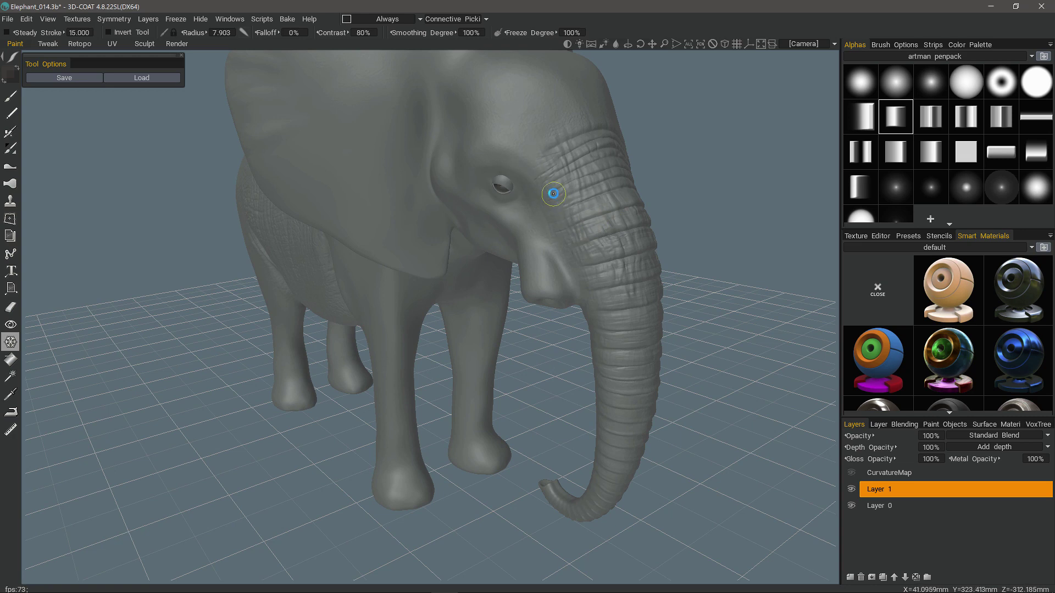
Return to the Sculpt room, reframe the elephant, and show the Freeze/Smooth/Invert/Clear mask radial menu
key("grave")
left_click(549, 230)
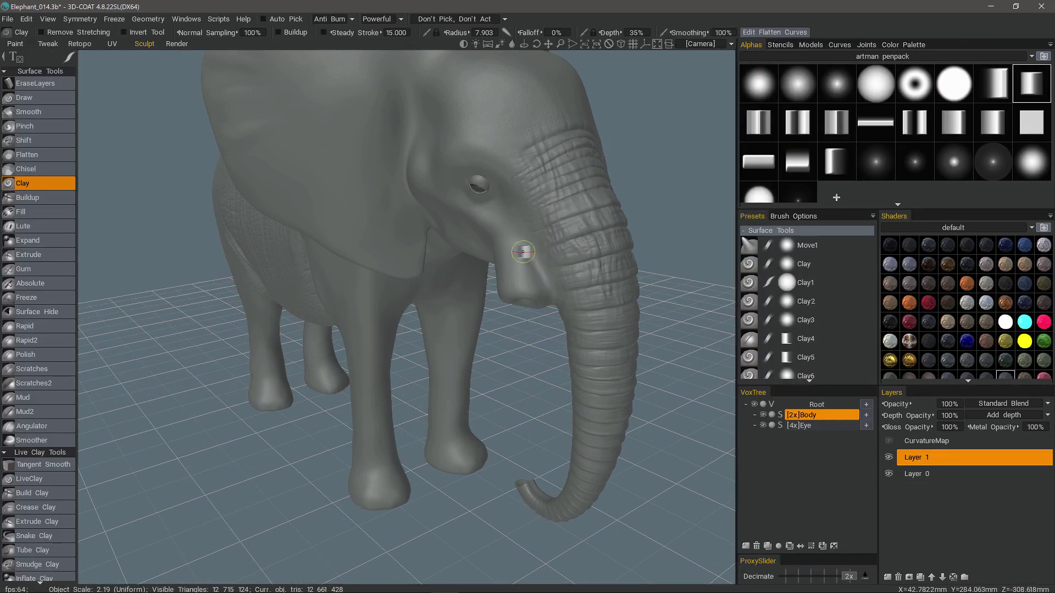
scroll(519, 256, "down", 4)
left_click_drag(489, 273, 506, 278, "alt")
left_click_drag(407, 320, 491, 264, "alt")
key("shift+grave")
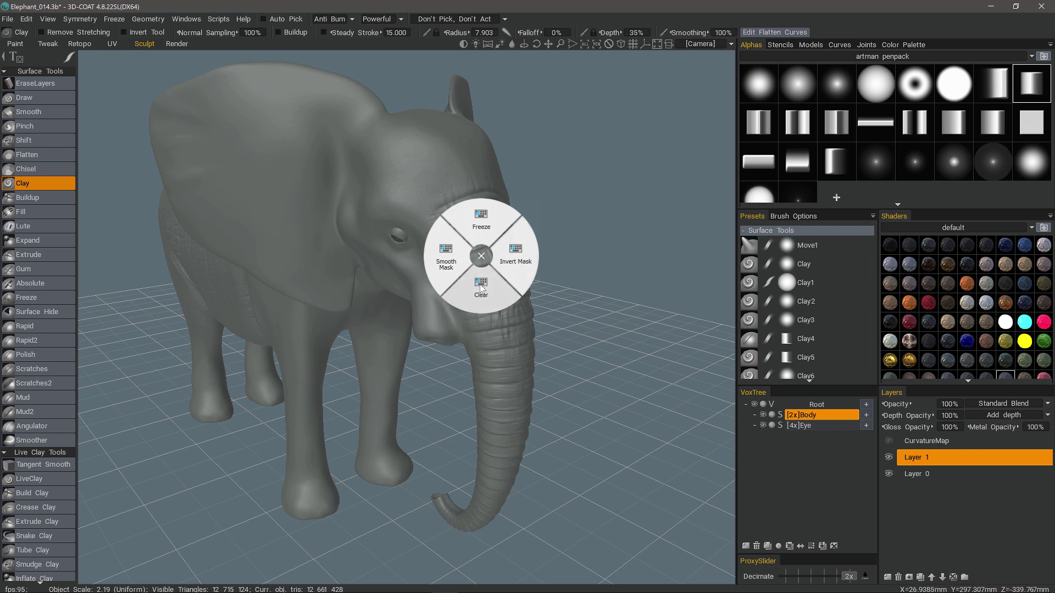
Dismiss the masking menu and pop up the brush Alphas panel from the panels radial menu
left_click(482, 259)
key("space")
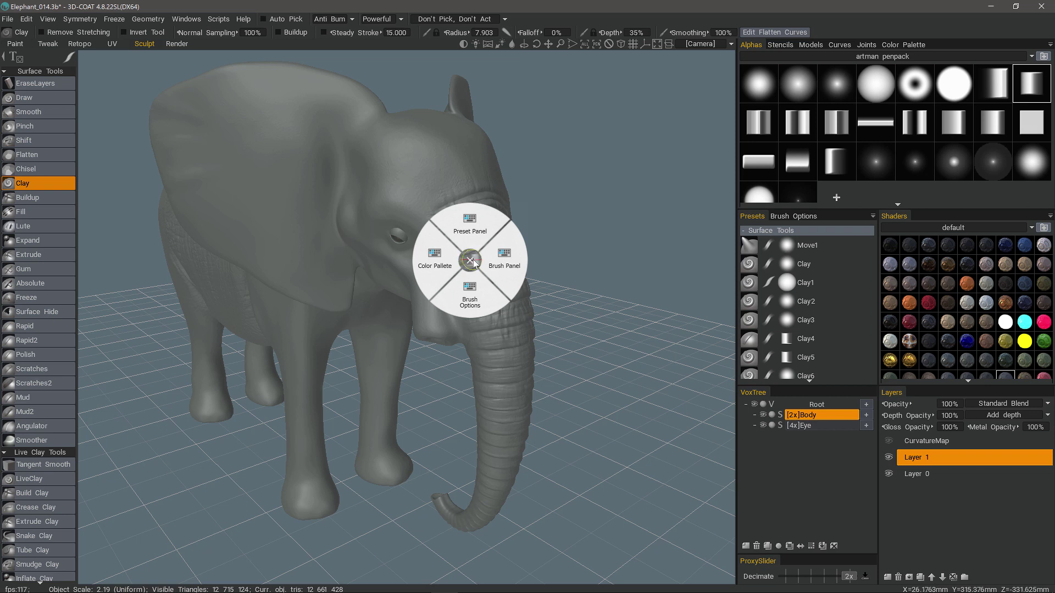
left_click(504, 262)
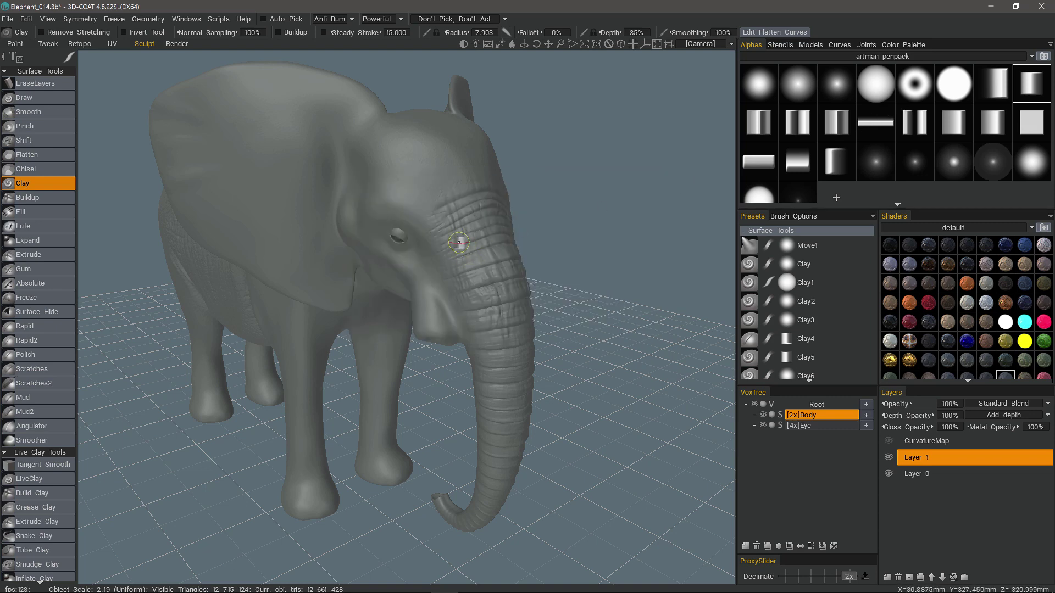
key("space")
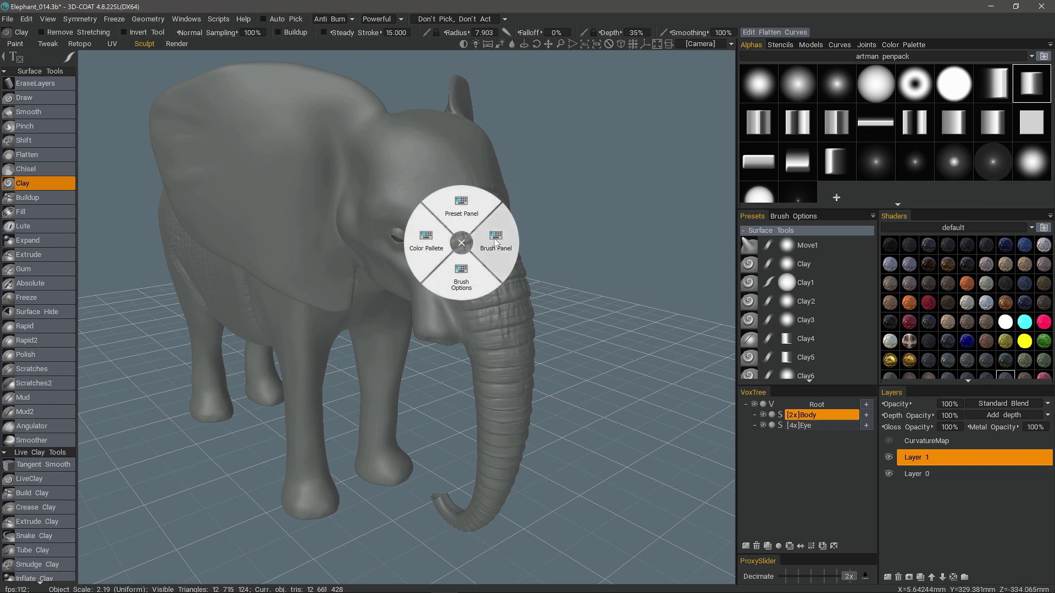
left_click(495, 240)
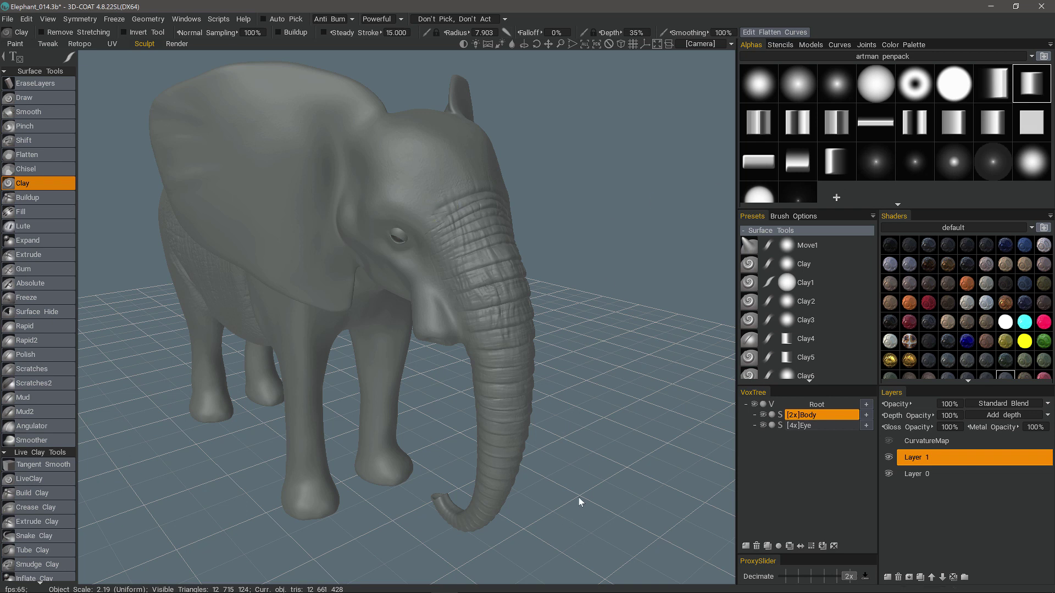
Float the Brush Options panel over the viewport and lengthen it to show all settings
key("space")
left_click(460, 291)
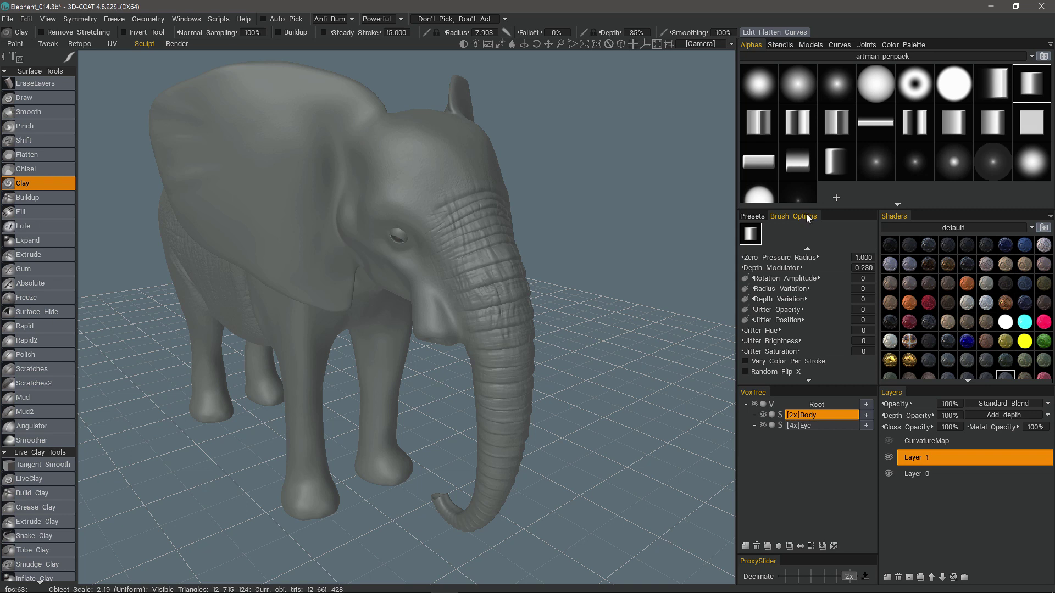
mouse_move(805, 216)
left_mouse_down()
mouse_move(674, 132)
mouse_move(641, 72)
left_mouse_up()
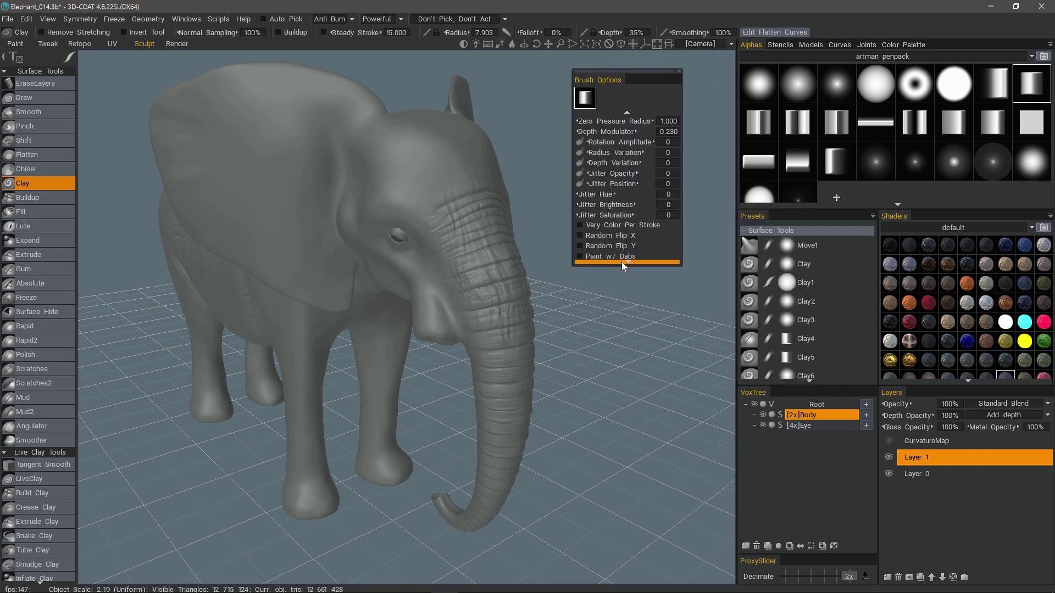
scroll(627, 262, "down", 3)
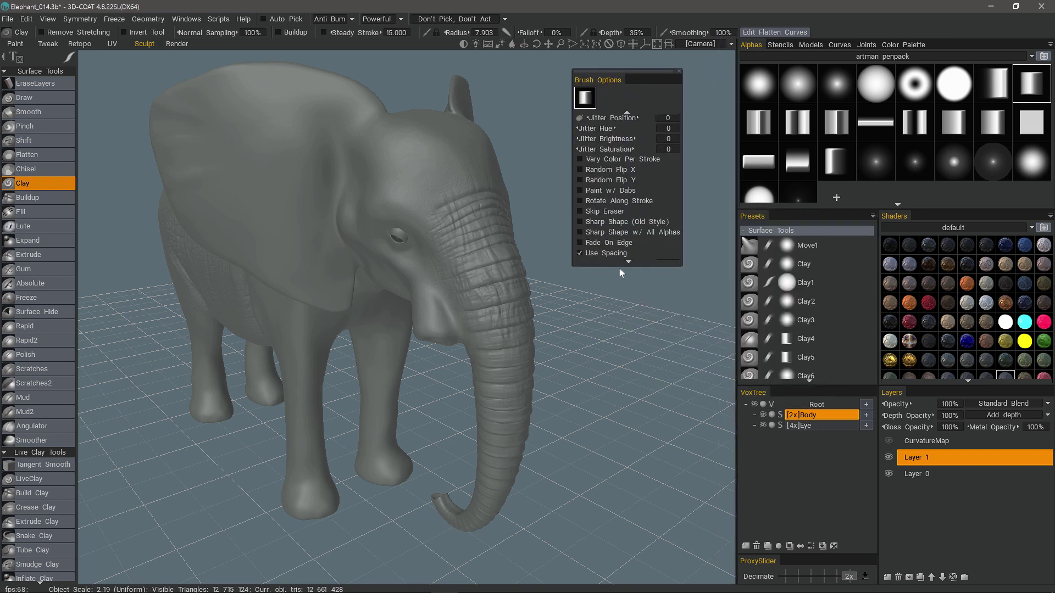
mouse_move(616, 266)
left_mouse_down()
mouse_move(621, 387)
mouse_move(619, 355)
left_mouse_up()
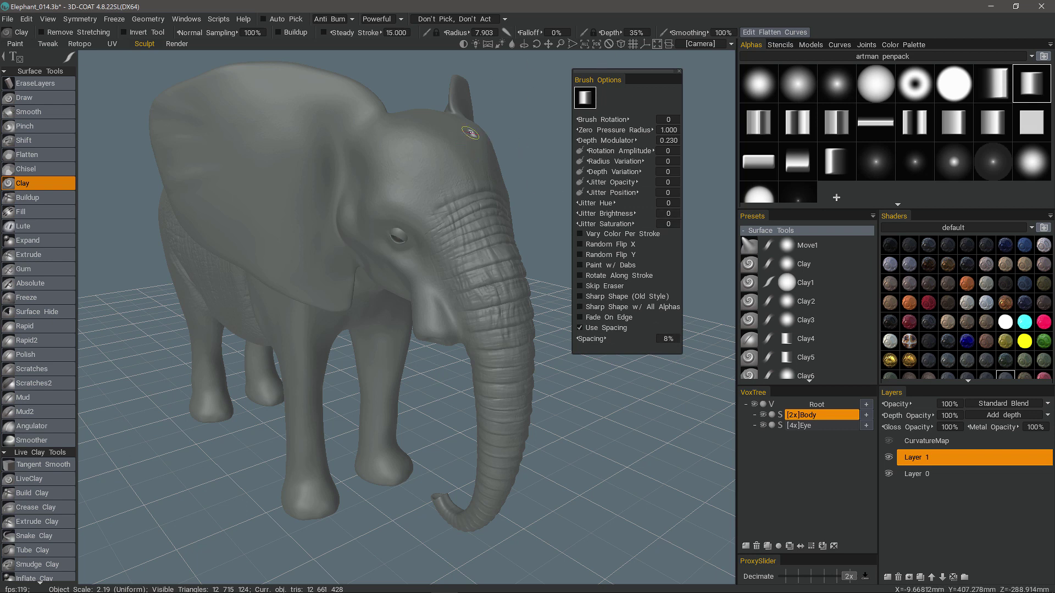
Close the Brush Options panel, then reopen it from the custom radial menu
left_click(679, 72)
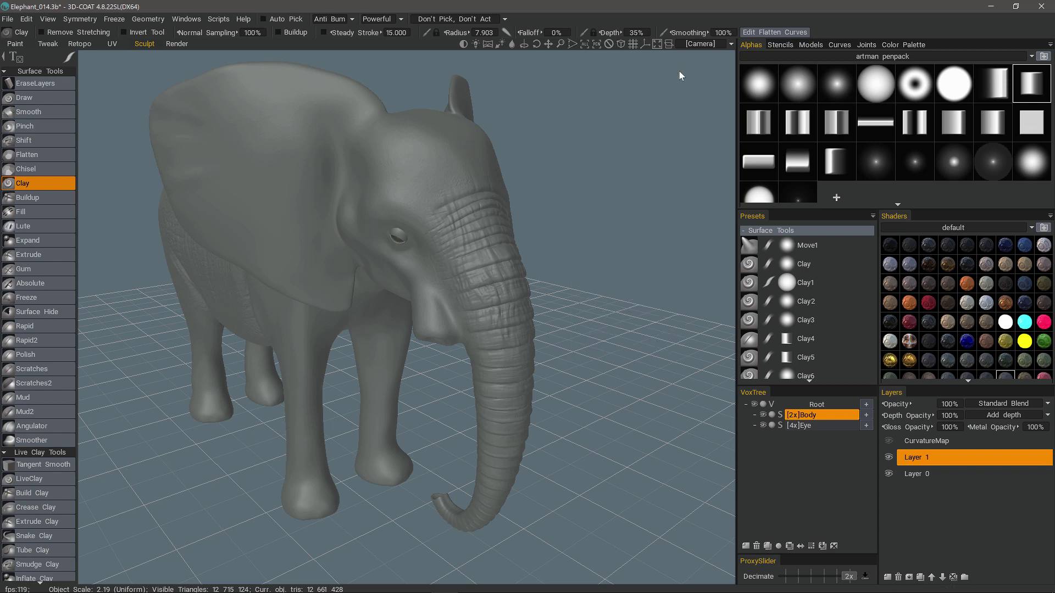
middle_click(554, 251)
left_click(550, 328)
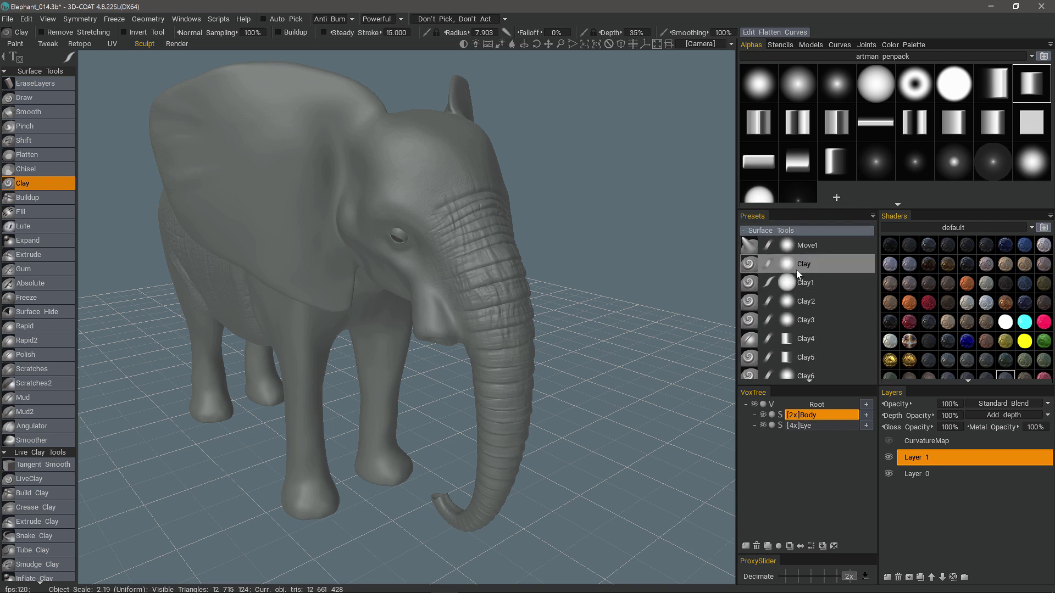
Show stroke type options, then open the symmetry radial menu with Sym Panel, Toggle and Copy
mouse_move(72, 61)
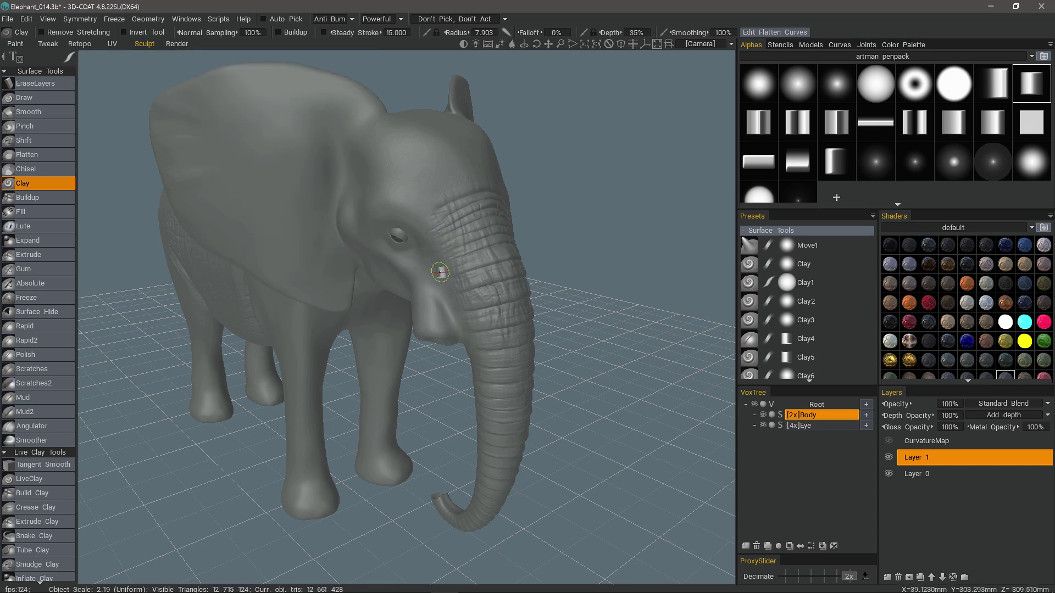
key("e")
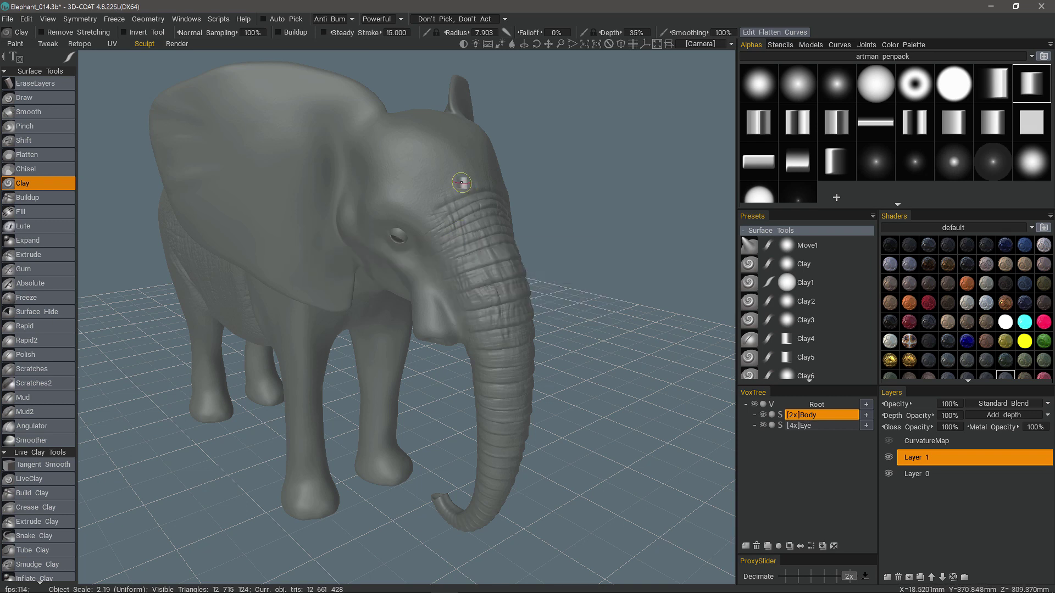
key("s")
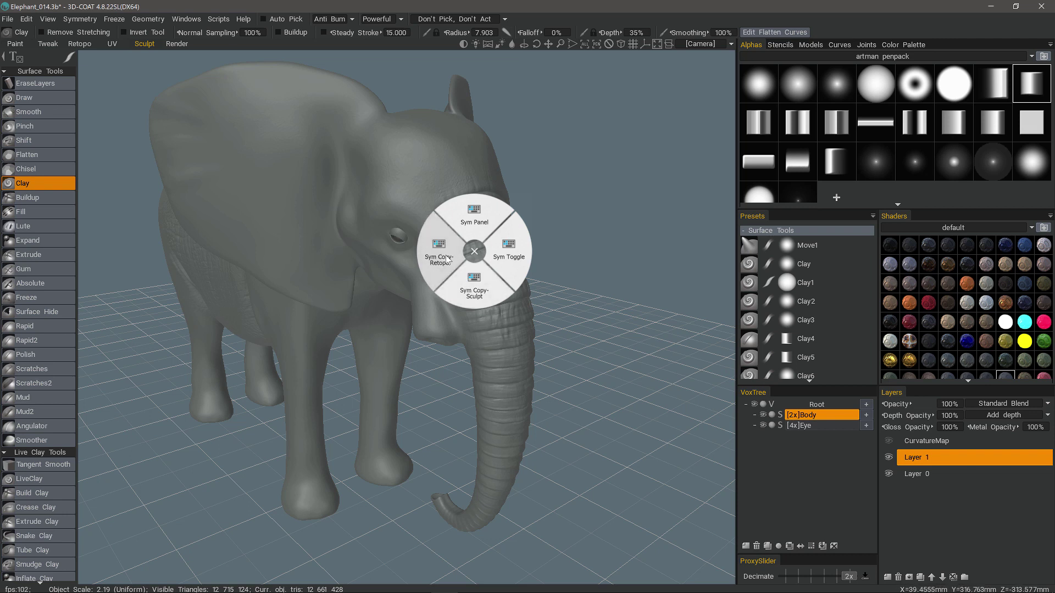
Open Sym Panel, enable mirror symmetry, hide the red plane and stop X-axis mirroring
left_click(474, 253)
left_click(80, 19)
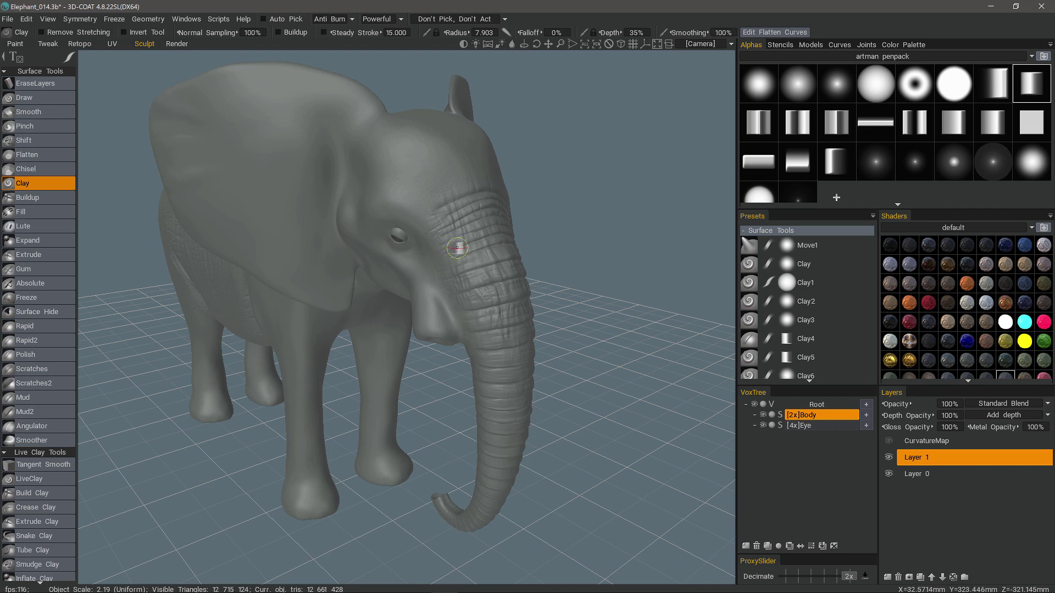
key("s")
left_click(460, 218)
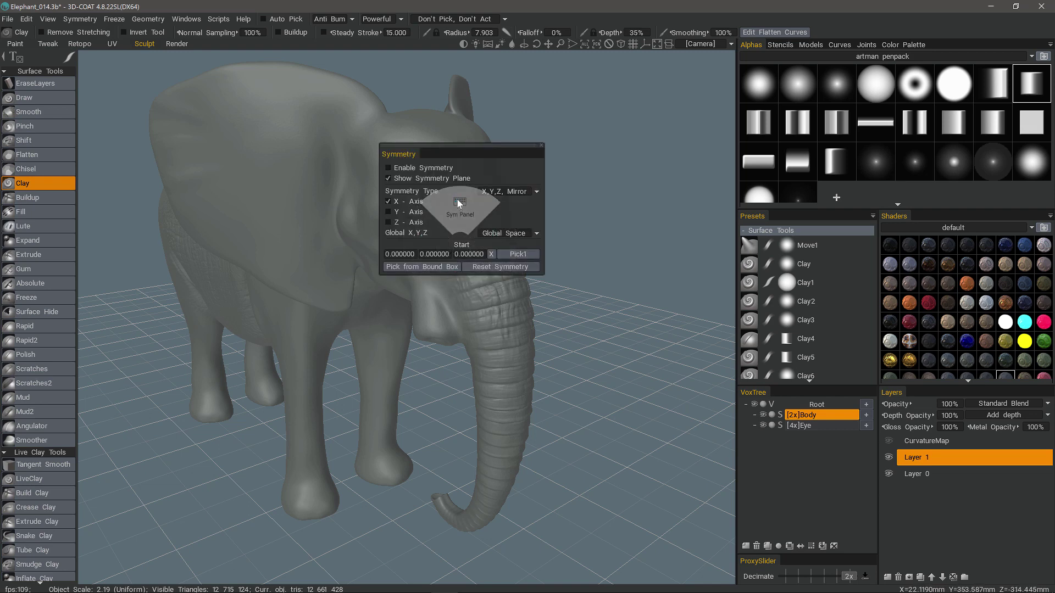
left_click(390, 167)
left_click_drag(424, 150, 379, 152)
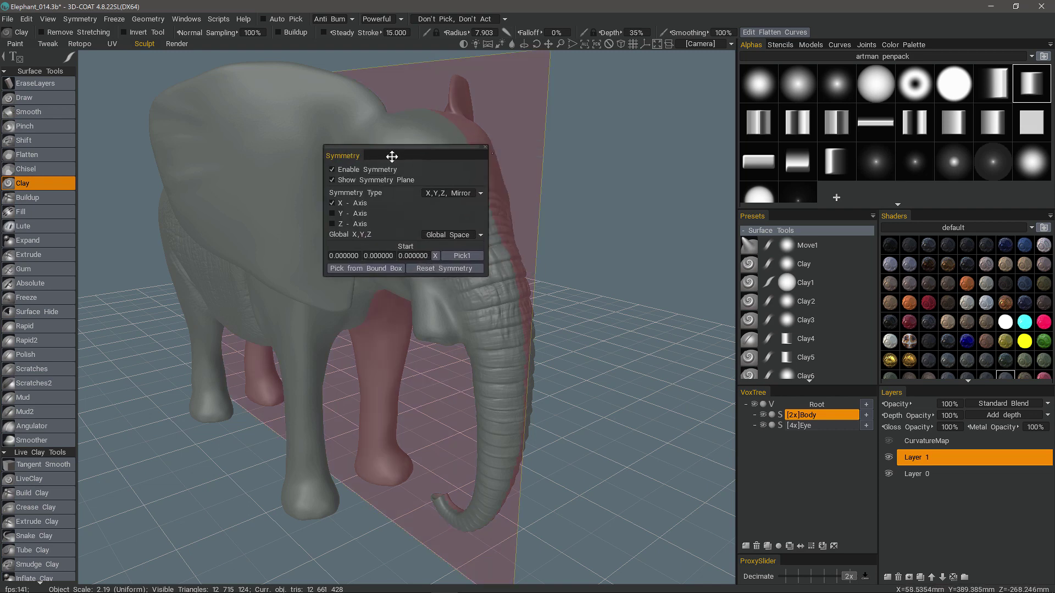
left_click(332, 180)
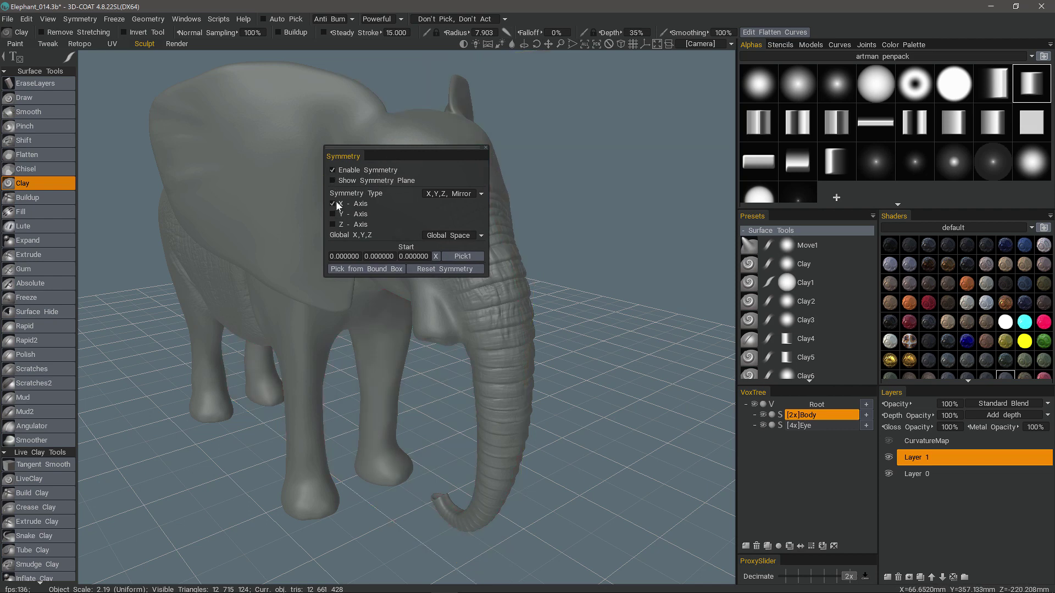
left_click(332, 203)
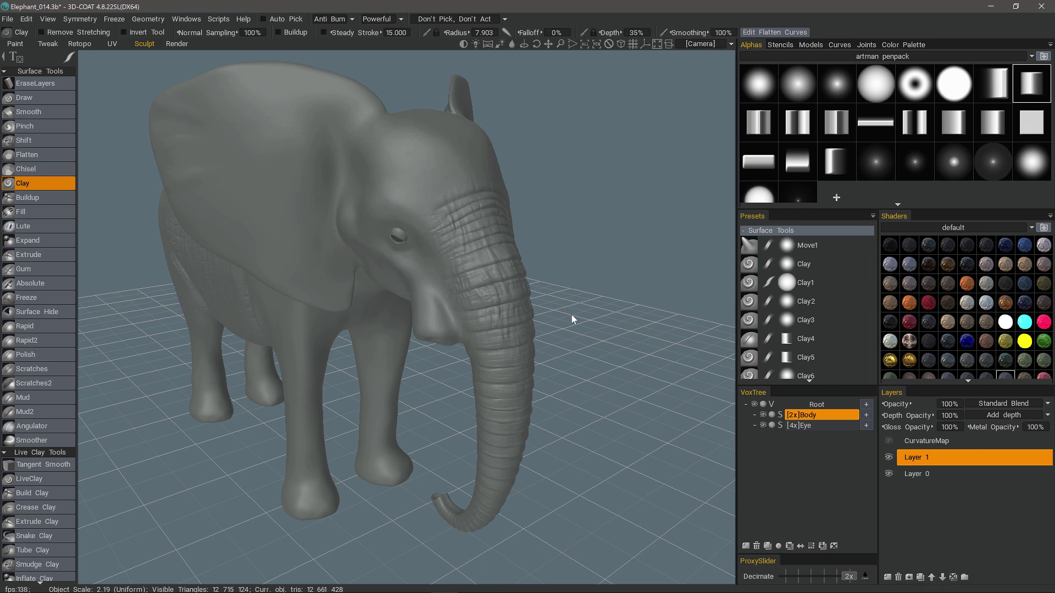
Reopen the symmetry panel and use Sym Toggle off, on, then off again
key("s")
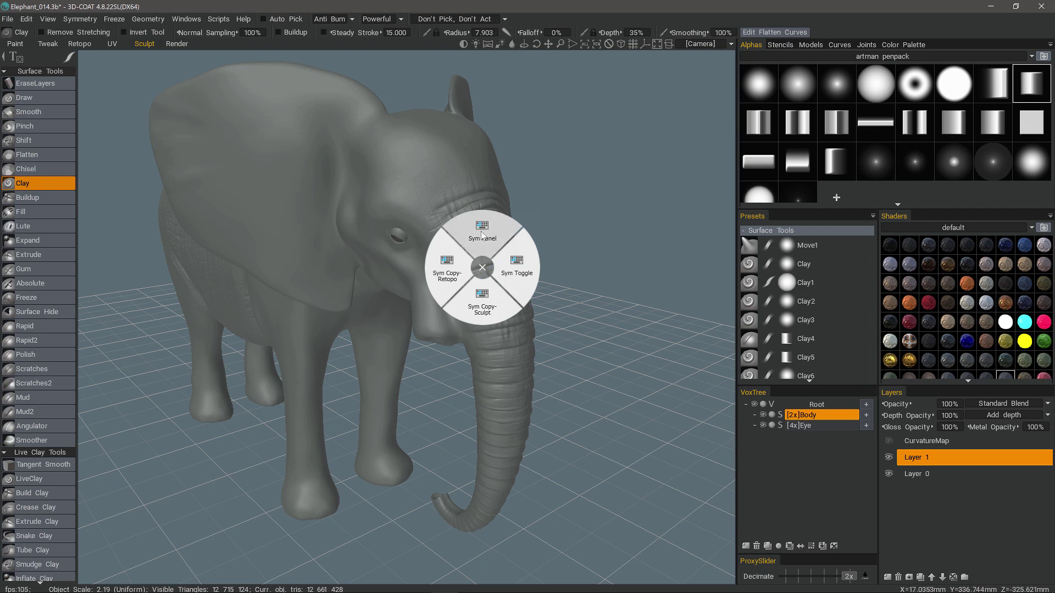
left_click(482, 235)
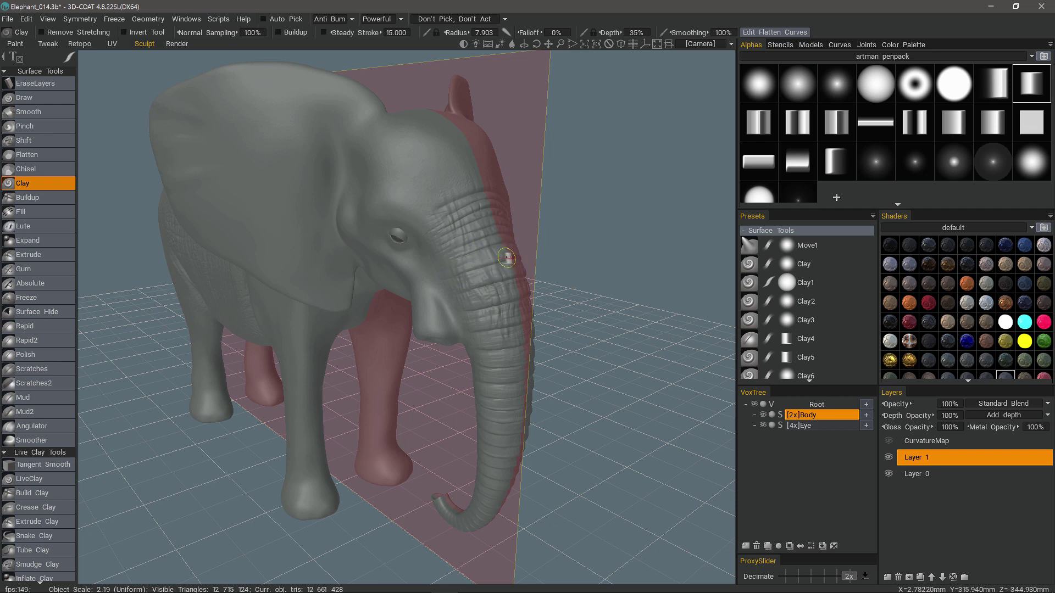
key("s")
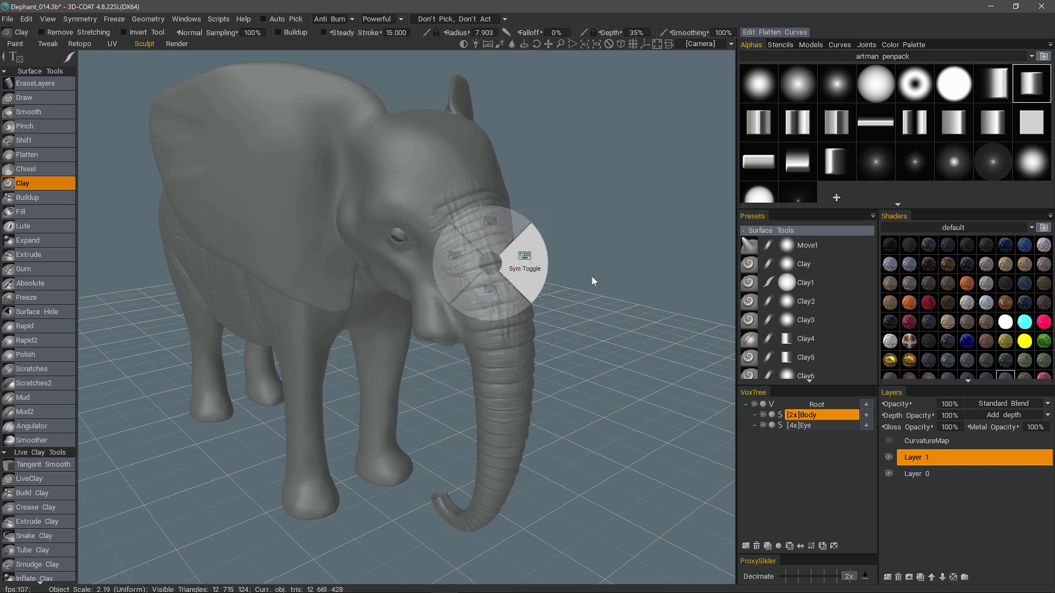
key("s")
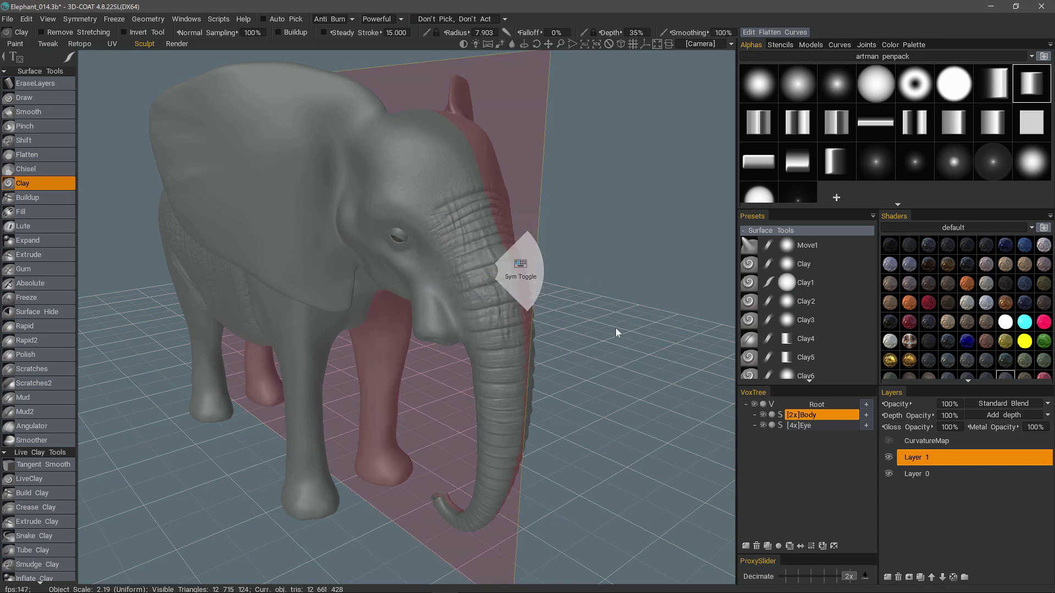
key("s")
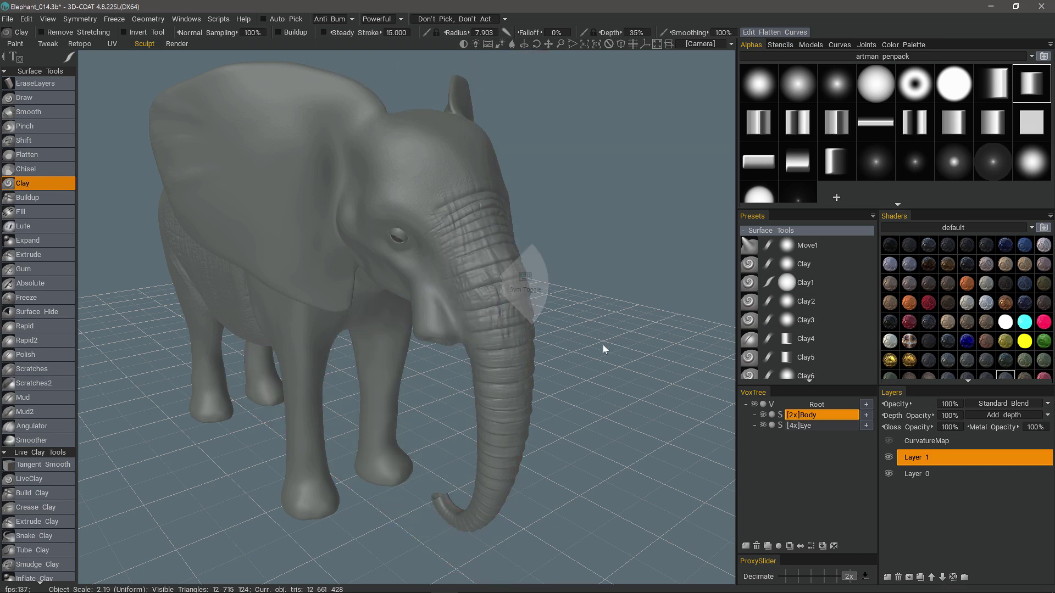
key("t")
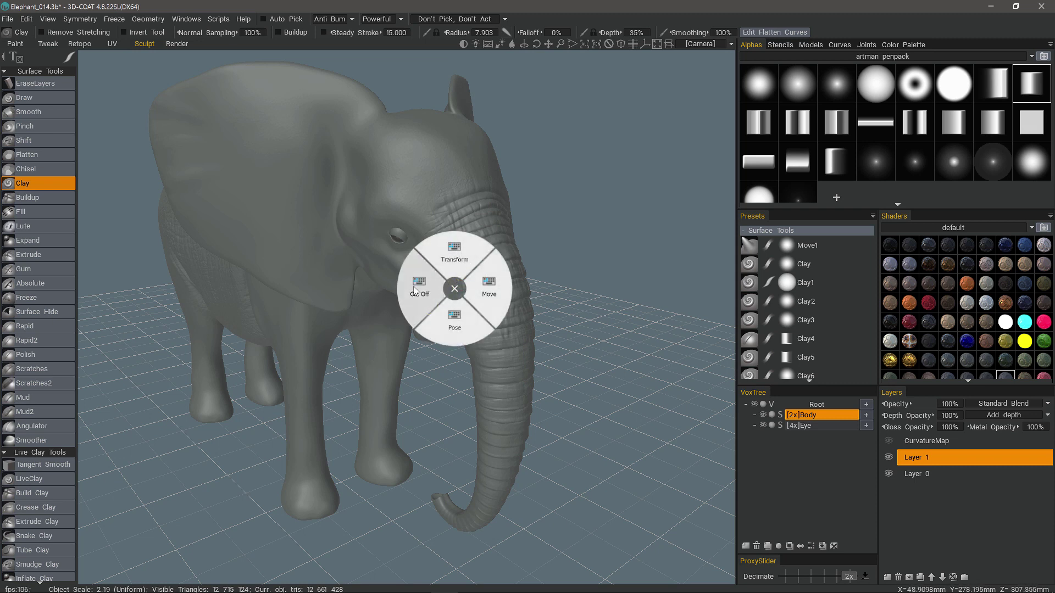
left_click(454, 288)
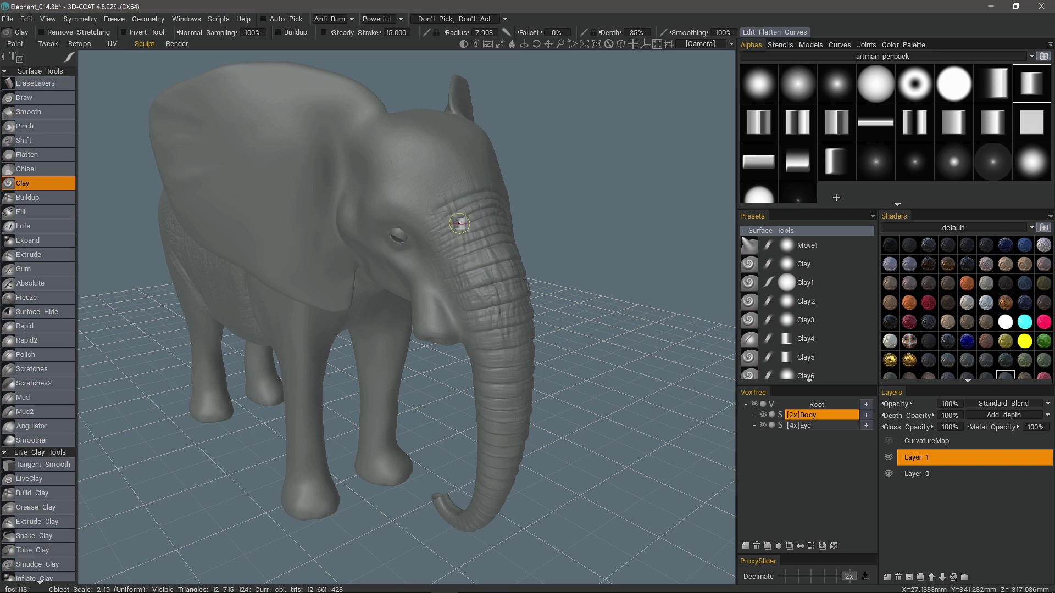
key("space")
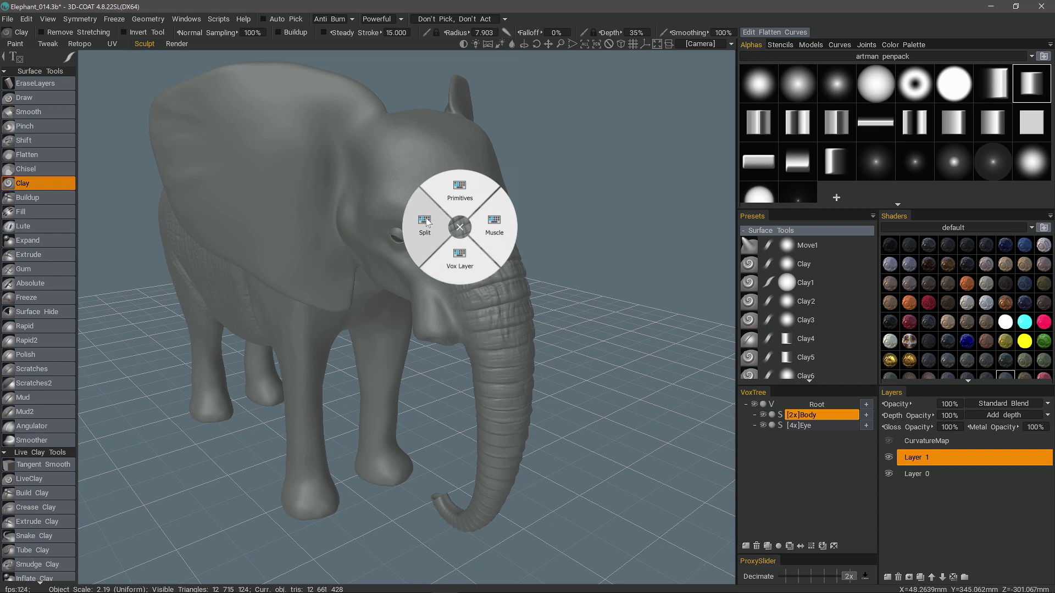
left_click(460, 227)
key("space")
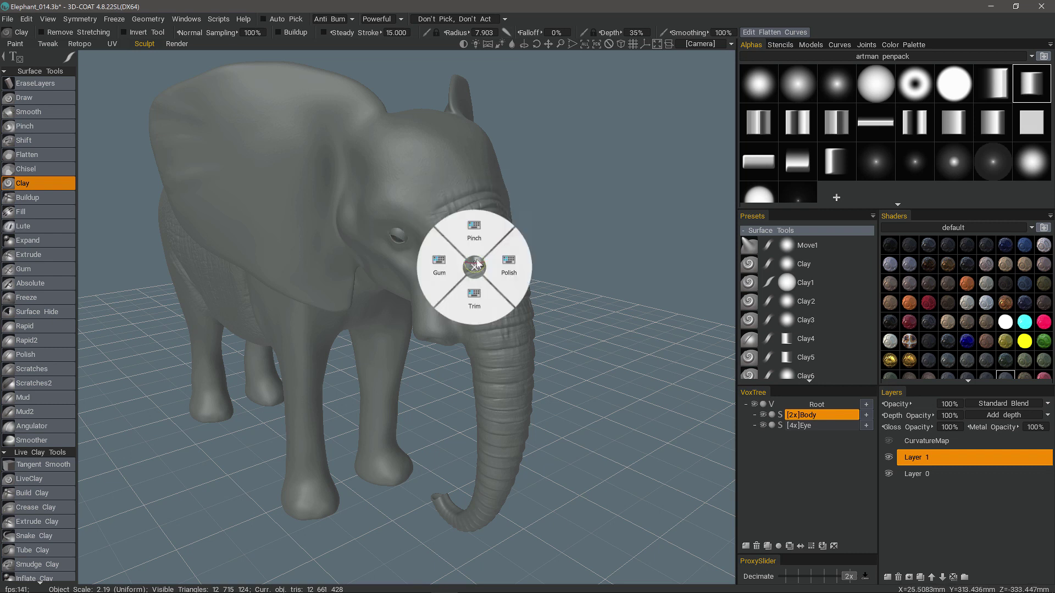
left_click(476, 267)
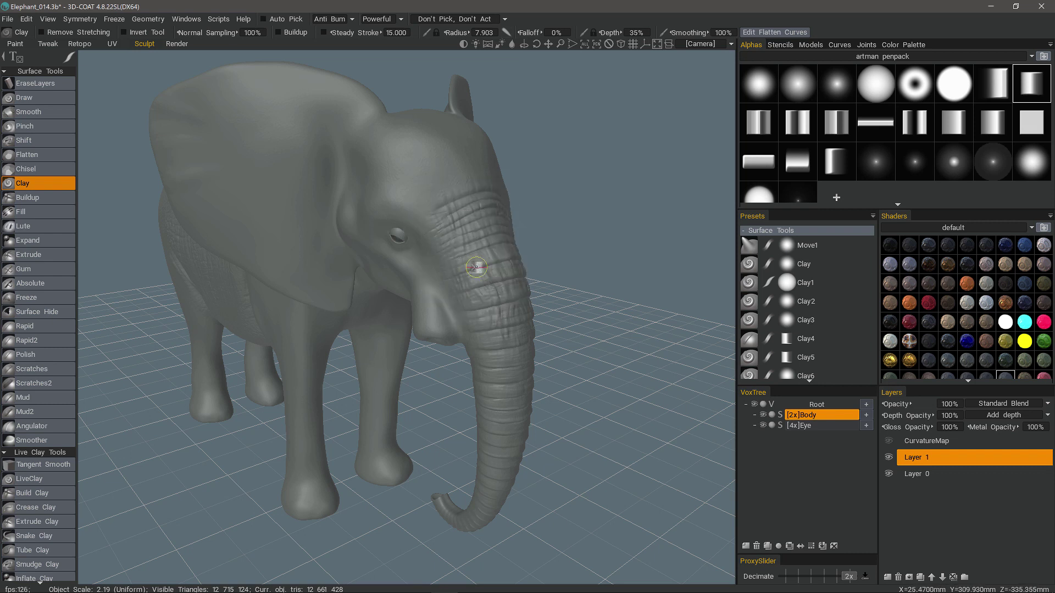
key("space")
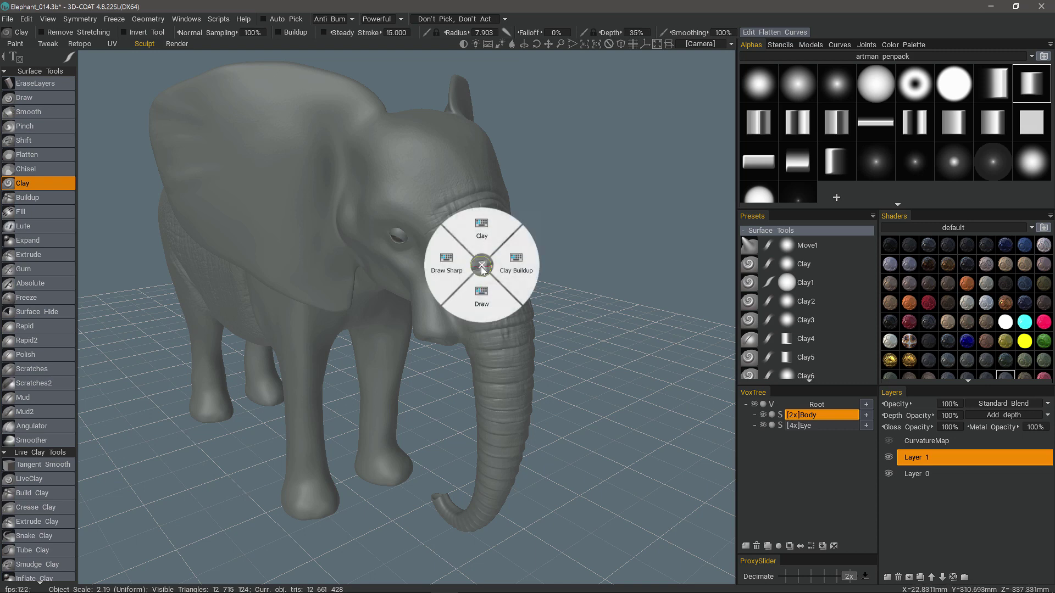
left_click(483, 267)
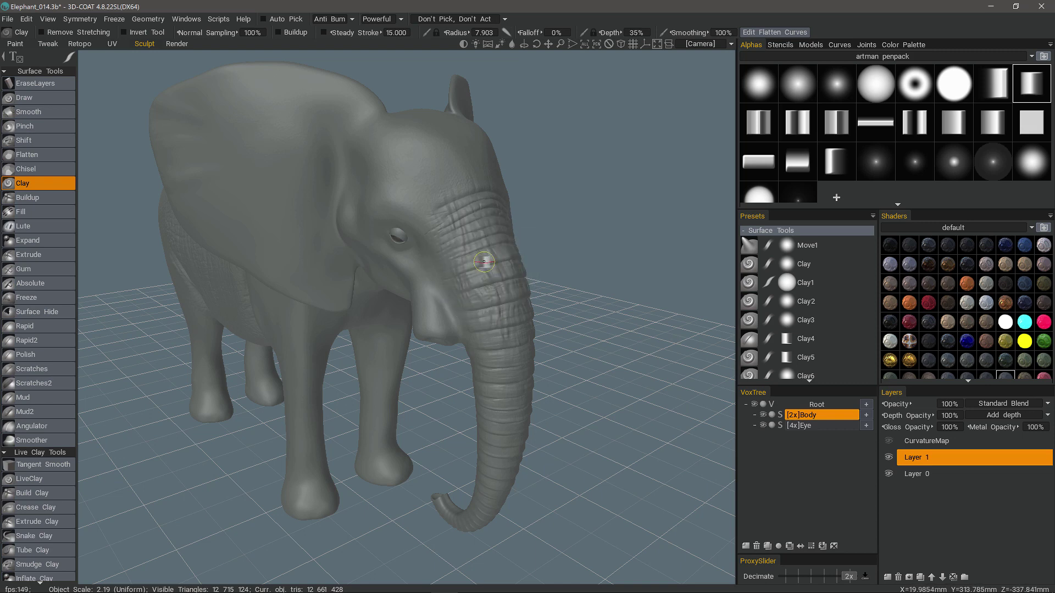
Scroll the Sculpt tool list to the Objects and Commands sections (Res+, Resample, Clear, Smooth All)
scroll(42, 488, "down", 10)
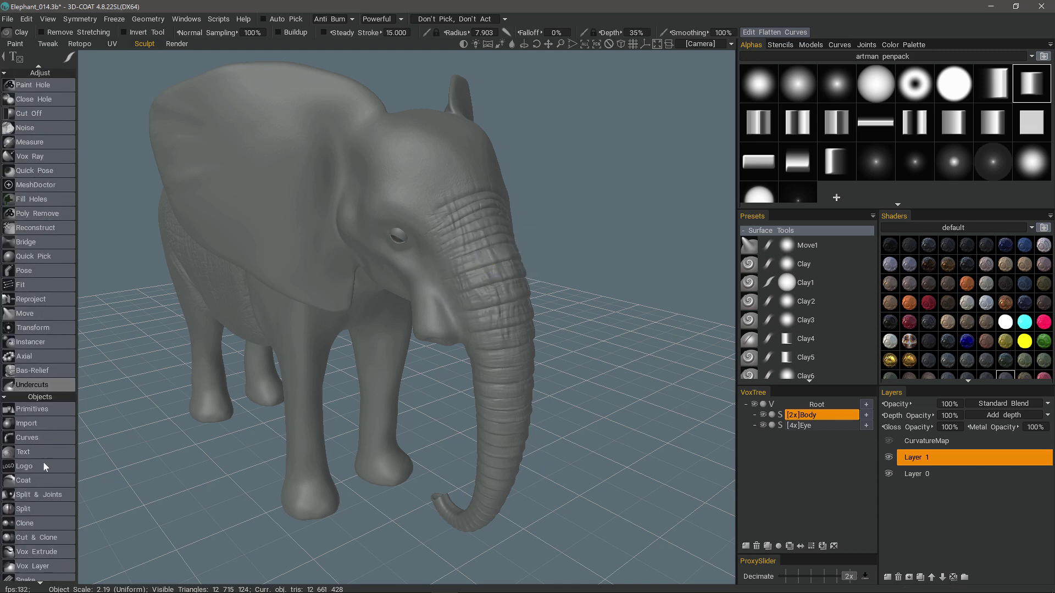
scroll(42, 489, "down", 3)
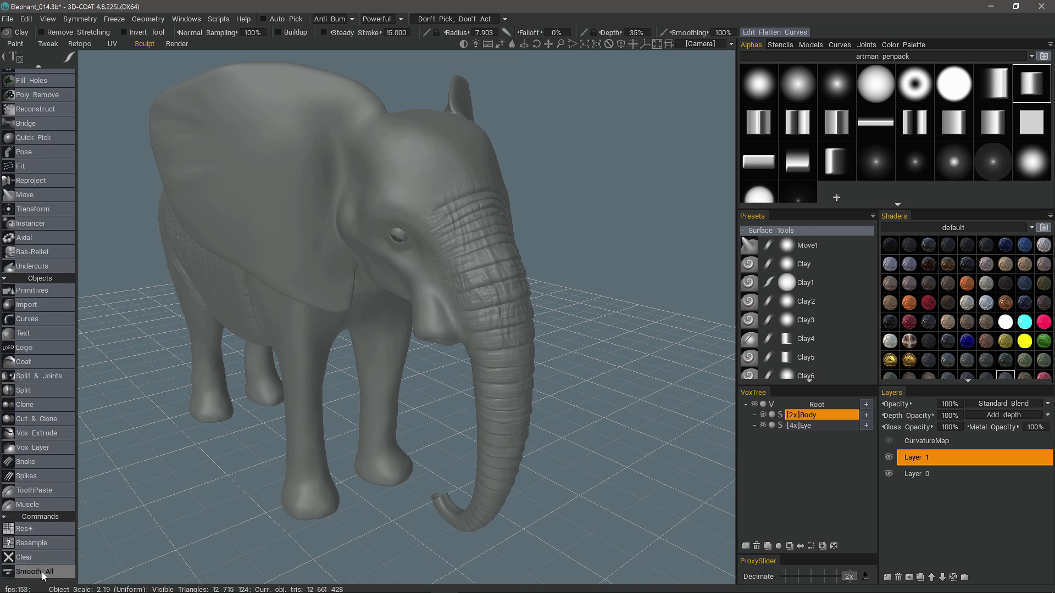